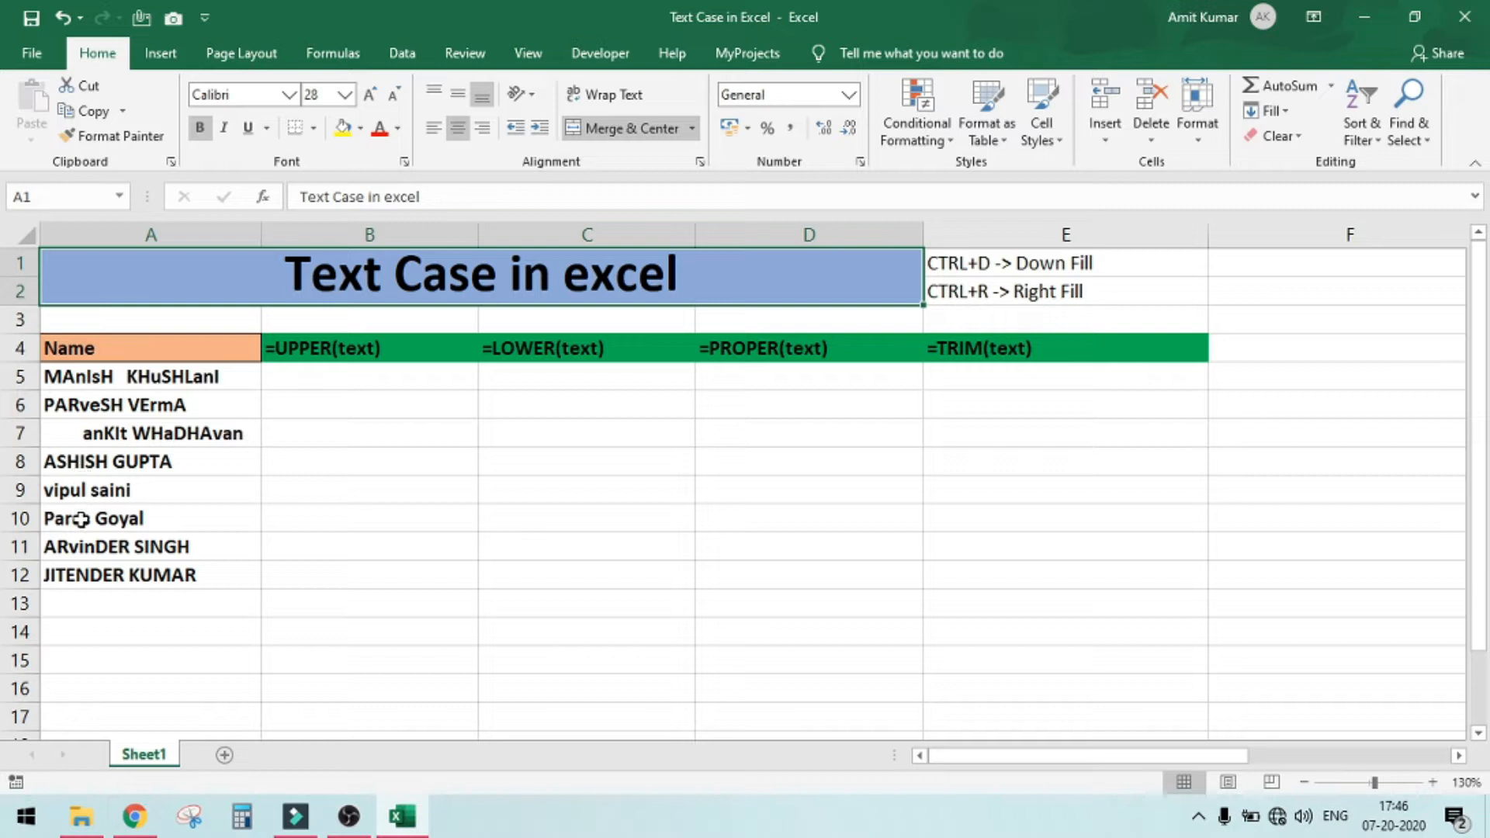
{"action": "left_click", "coordinate": [138, 462]}
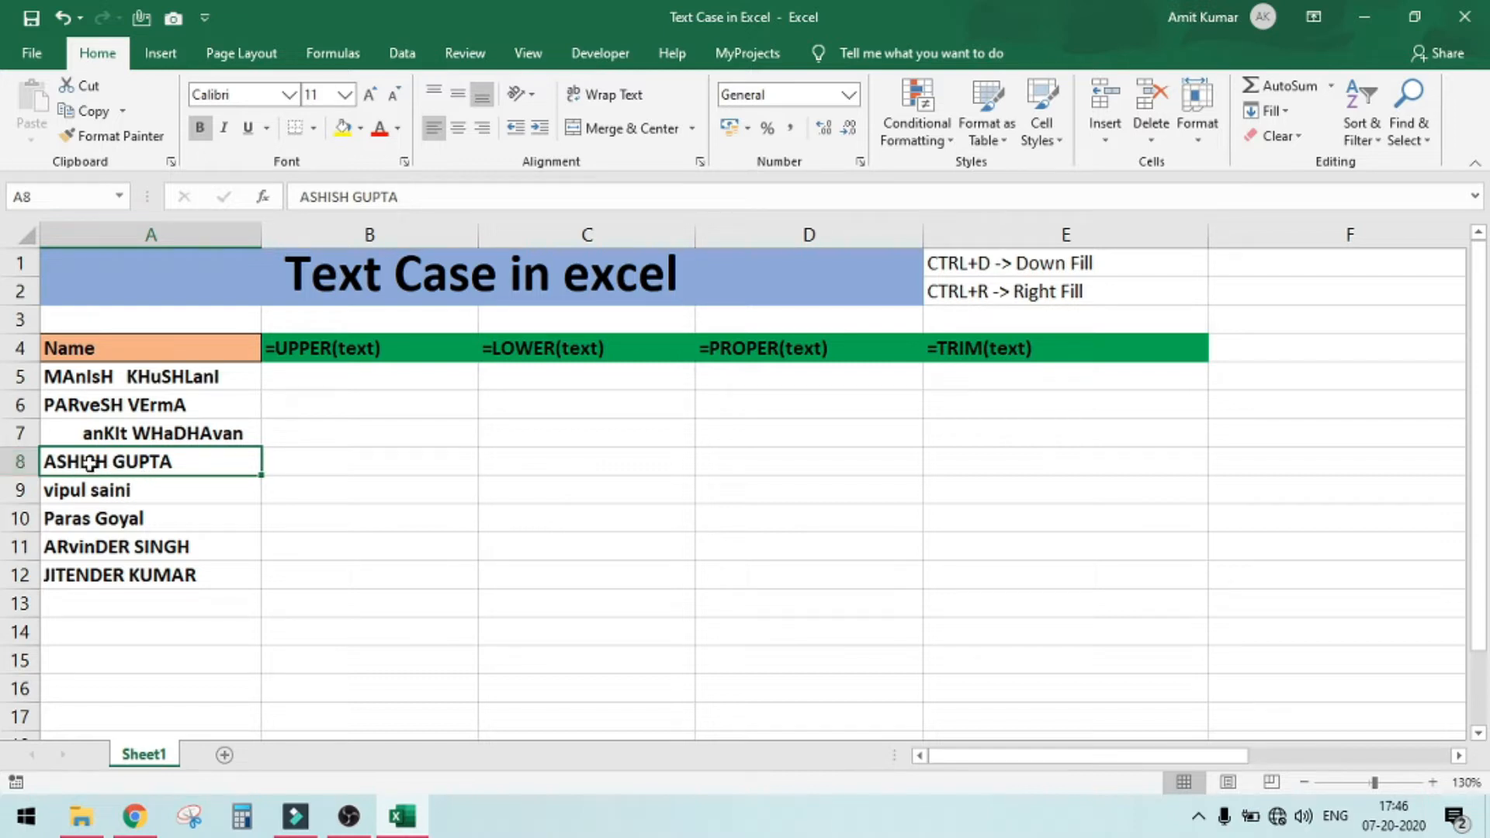
{"action": "left_click", "coordinate": [115, 497]}
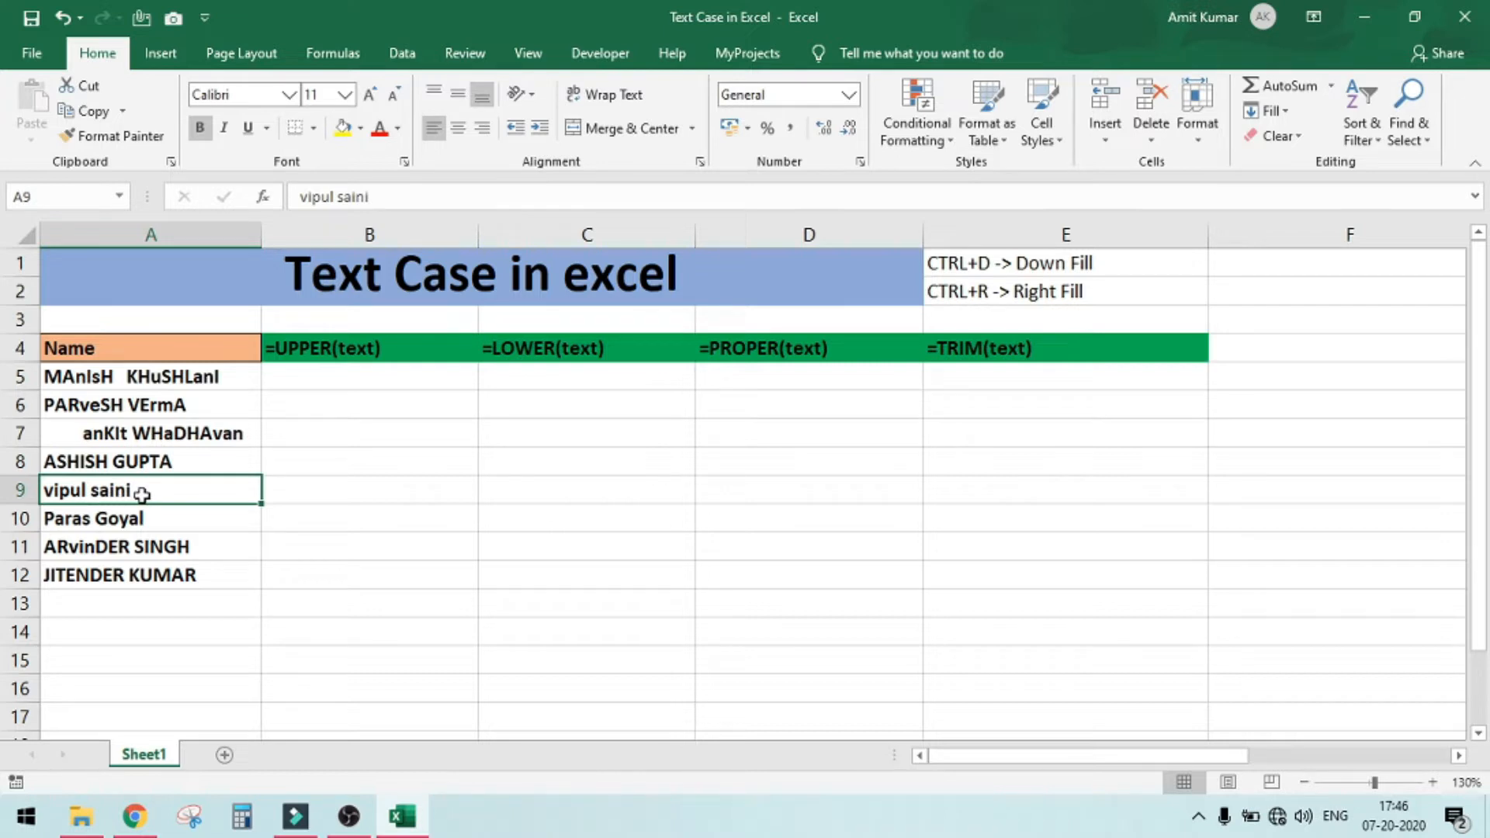
{"action": "left_click", "coordinate": [127, 549]}
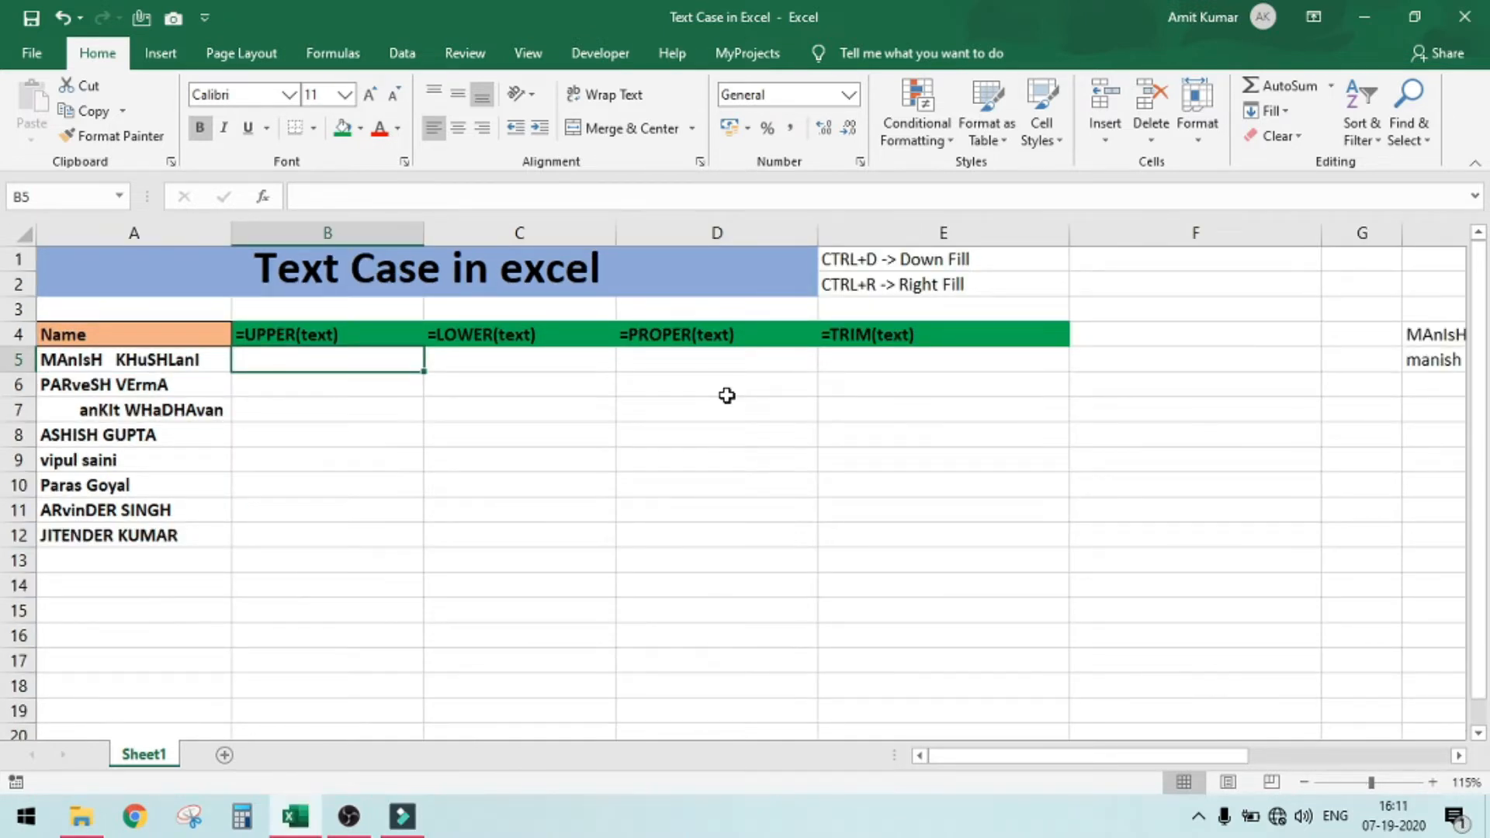
Enter =UPPER(A5) in cell B5 and fill the formula down to B12
{"action": "type", "text": "="}
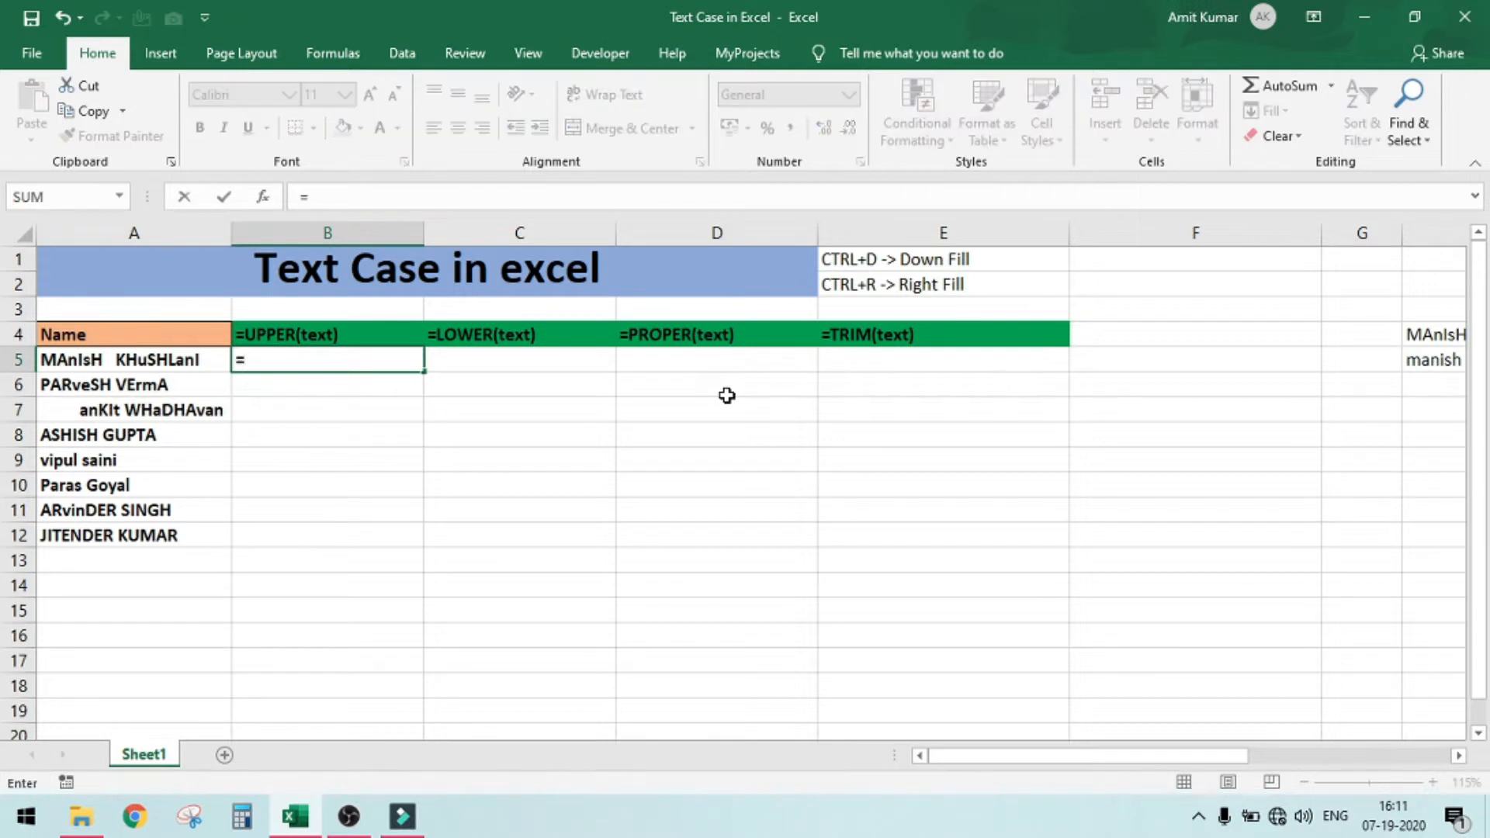
{"action": "type", "text": "upper"}
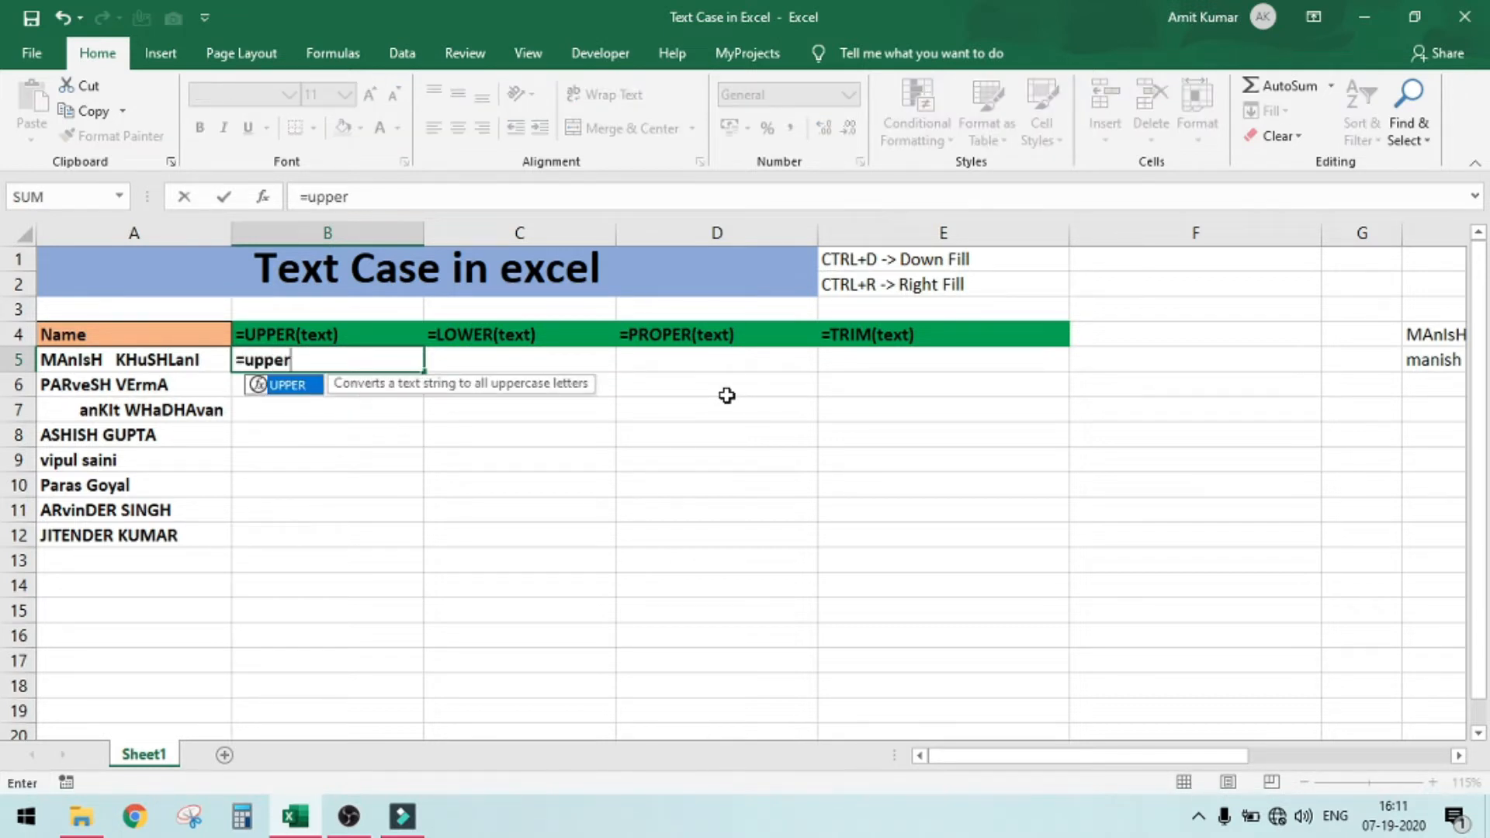
{"action": "key", "text": "Tab"}
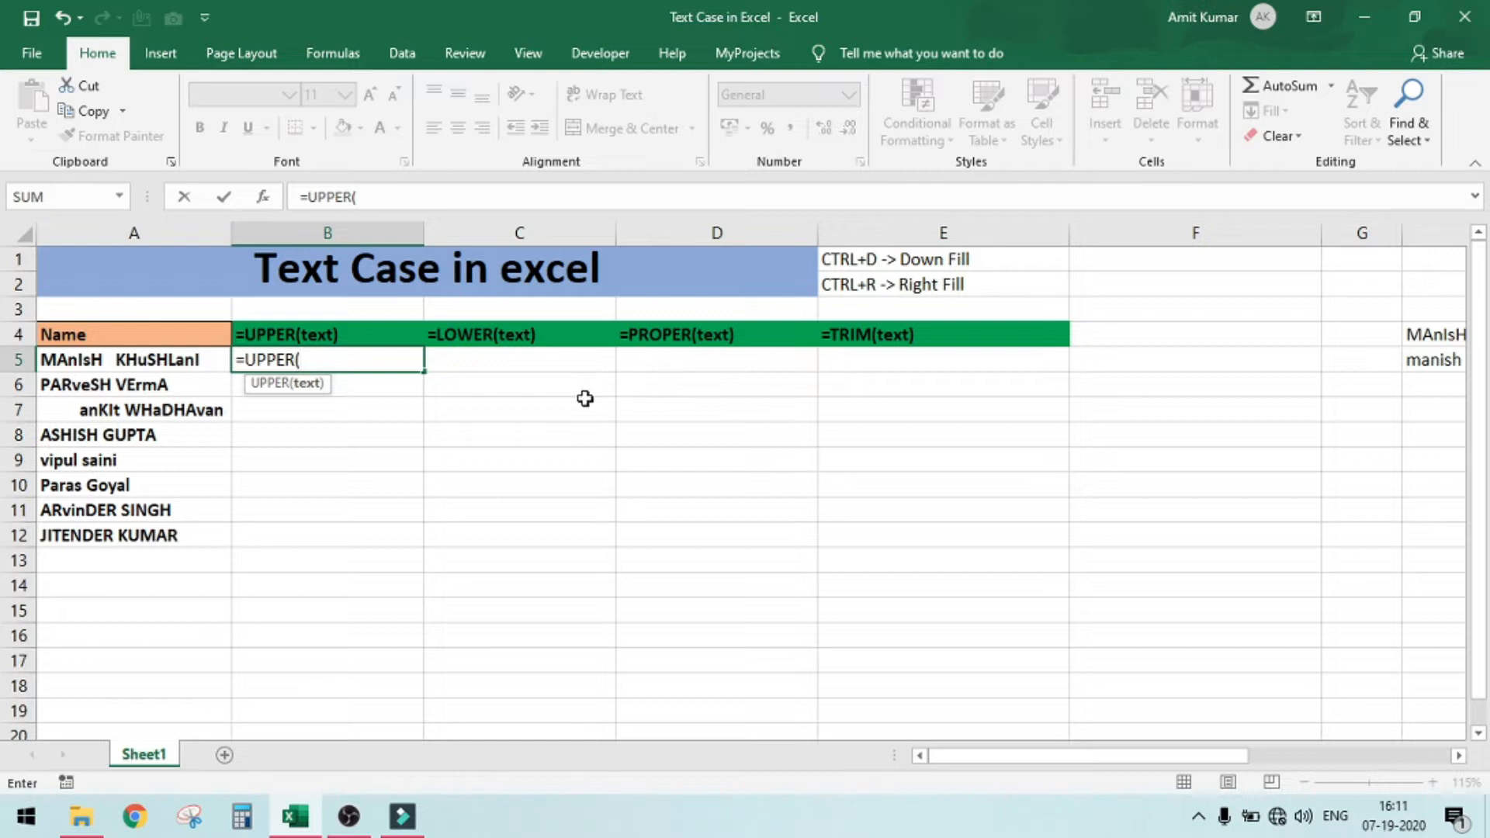
{"action": "left_click", "coordinate": [151, 361]}
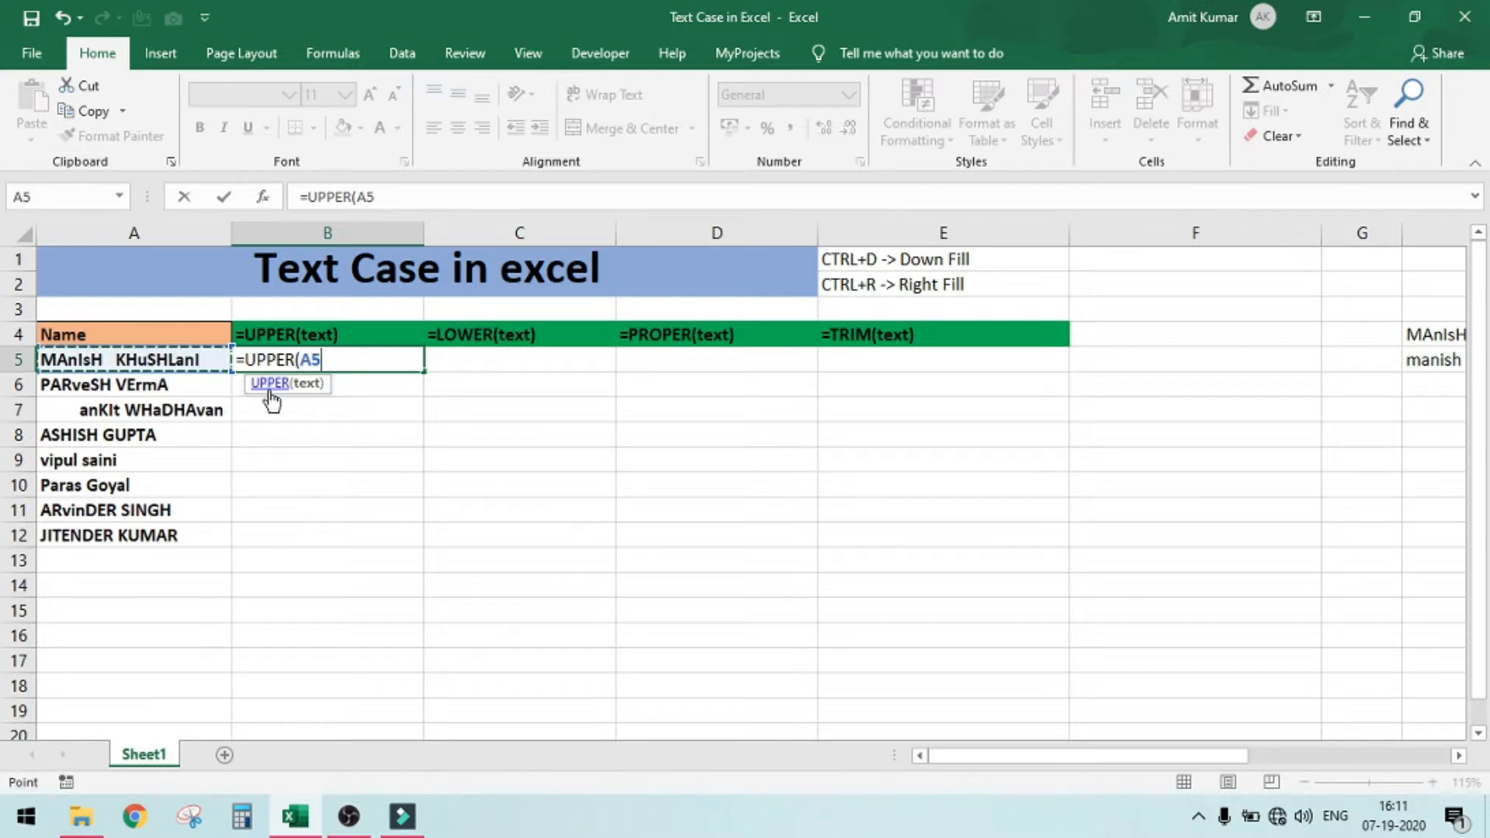
{"action": "type", "text": ")"}
{"action": "key", "text": "Return"}
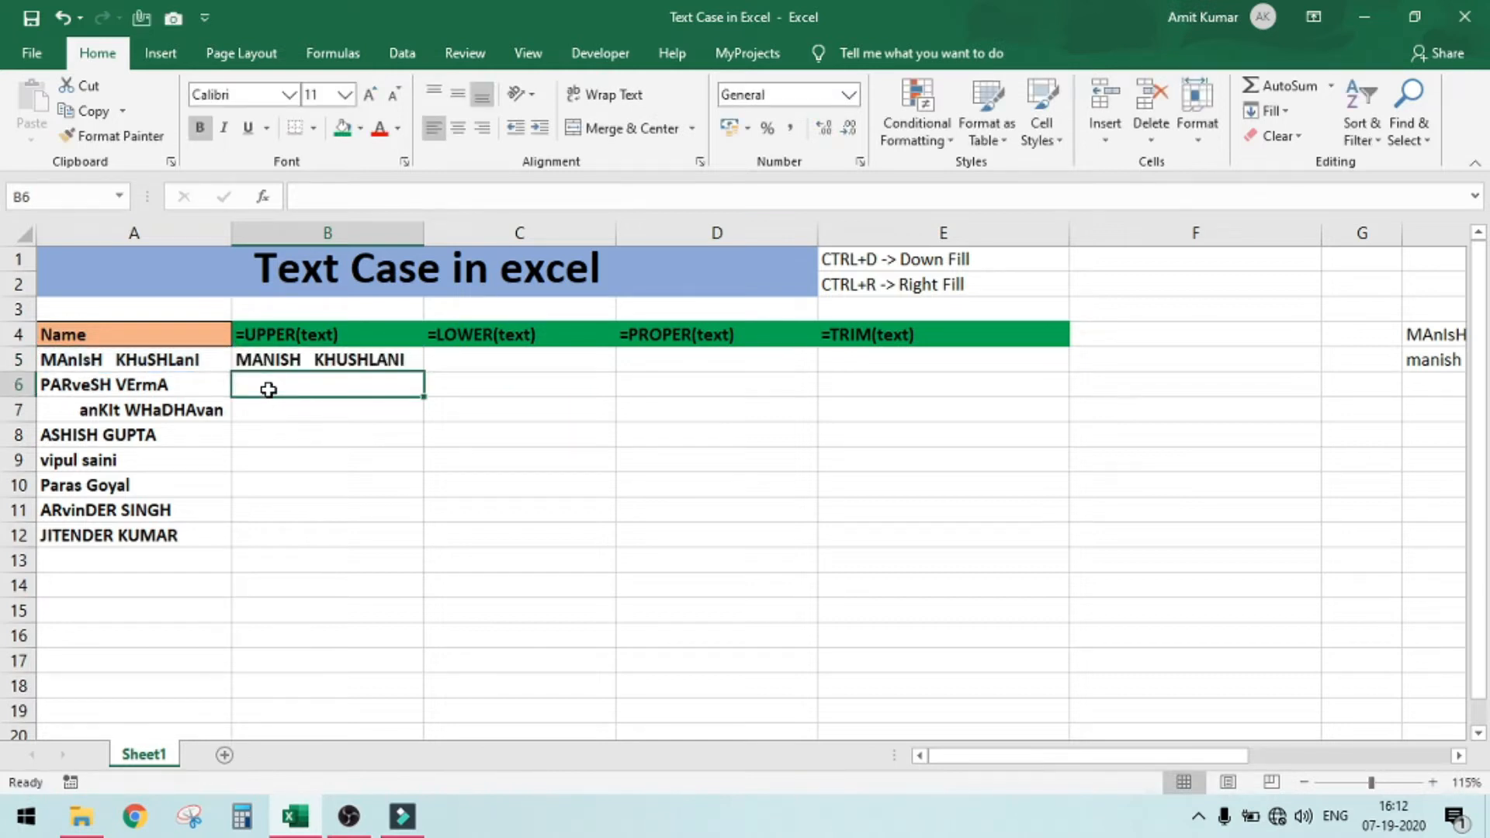
{"action": "key", "text": "Up"}
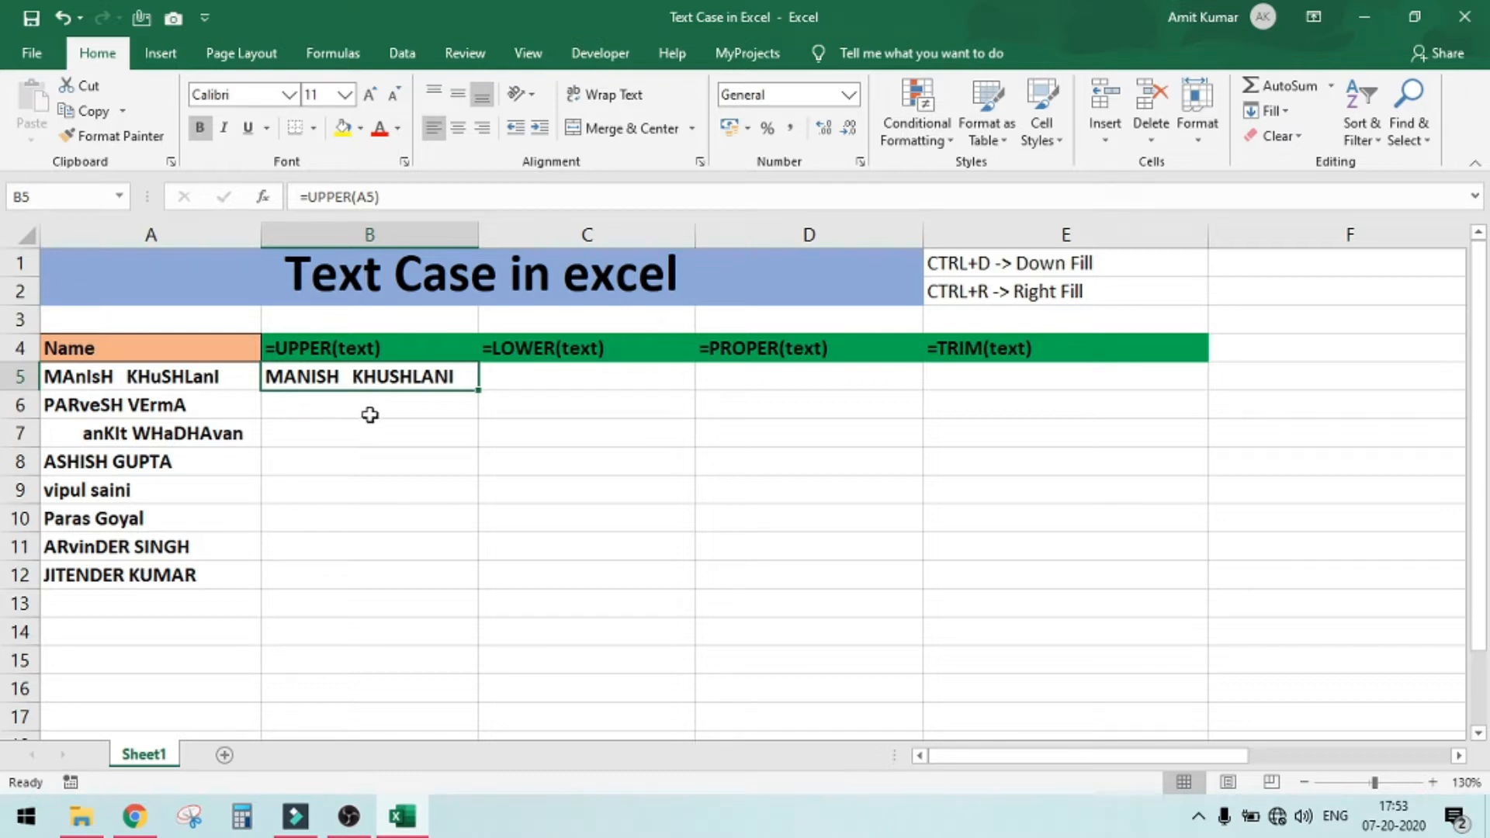
{"action": "double_click", "coordinate": [483, 391]}
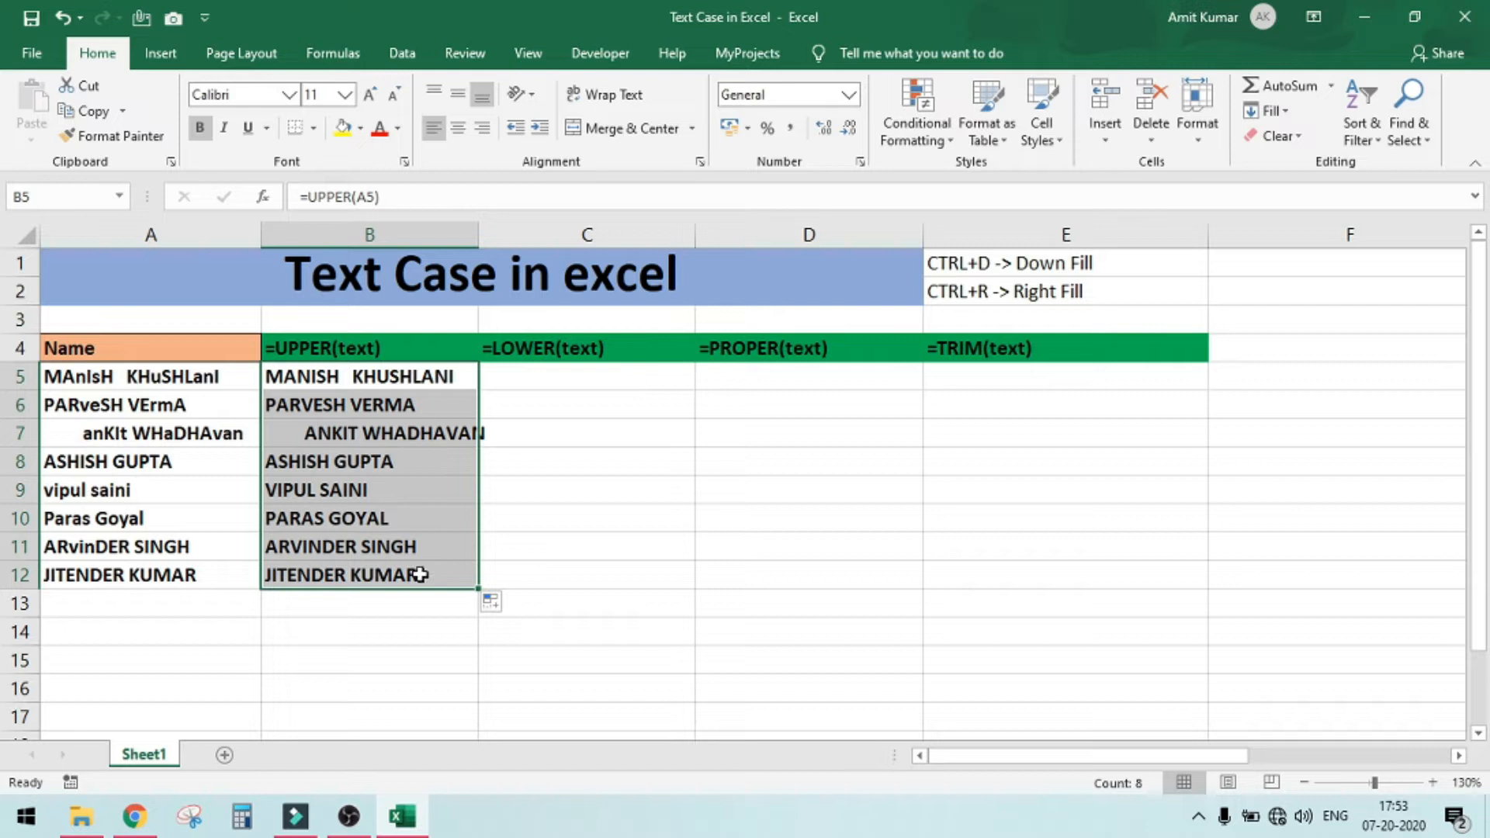
{"action": "left_click", "coordinate": [167, 582]}
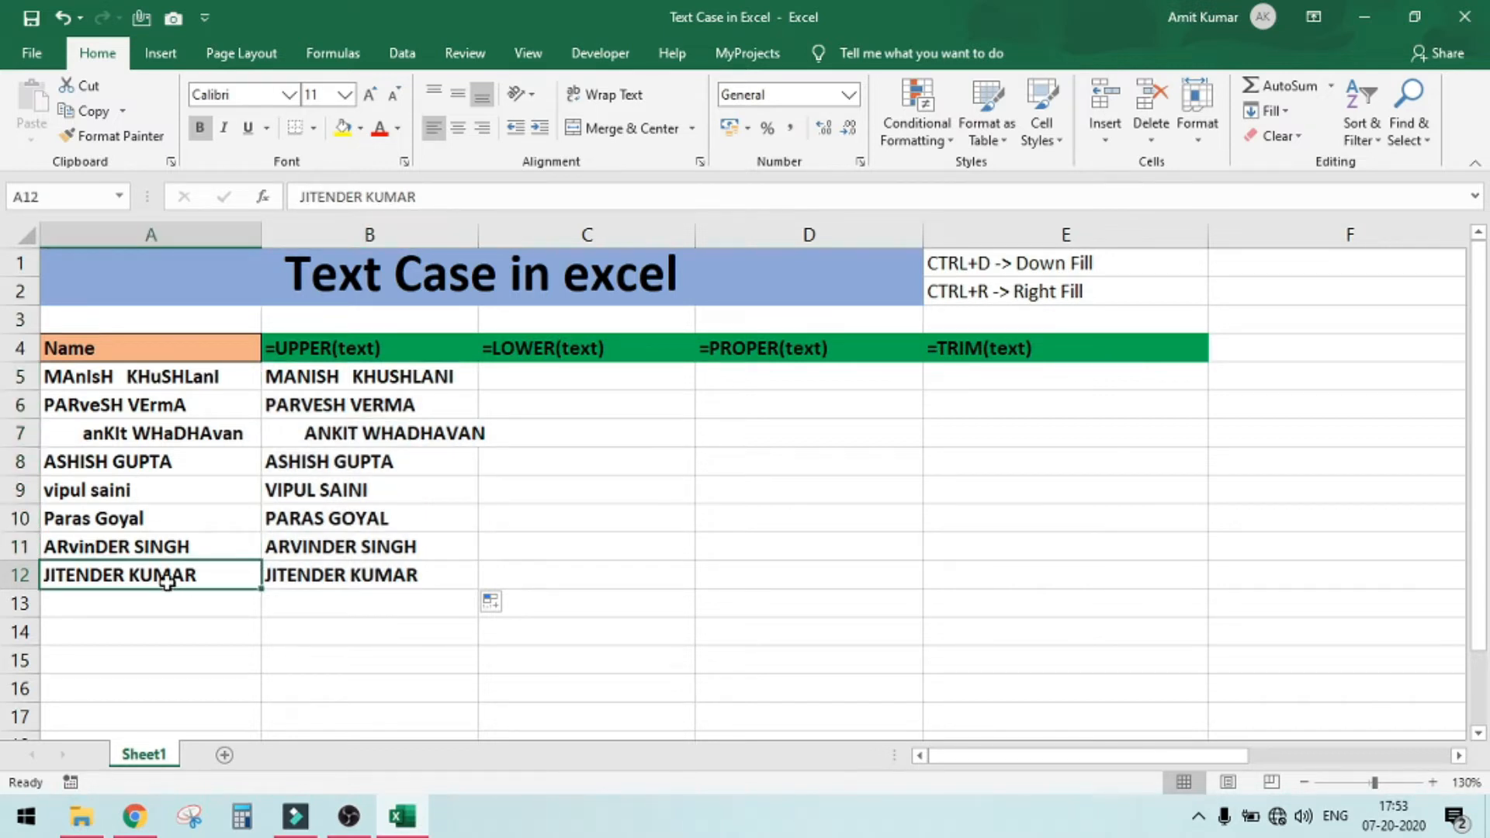
{"action": "left_click", "coordinate": [982, 268]}
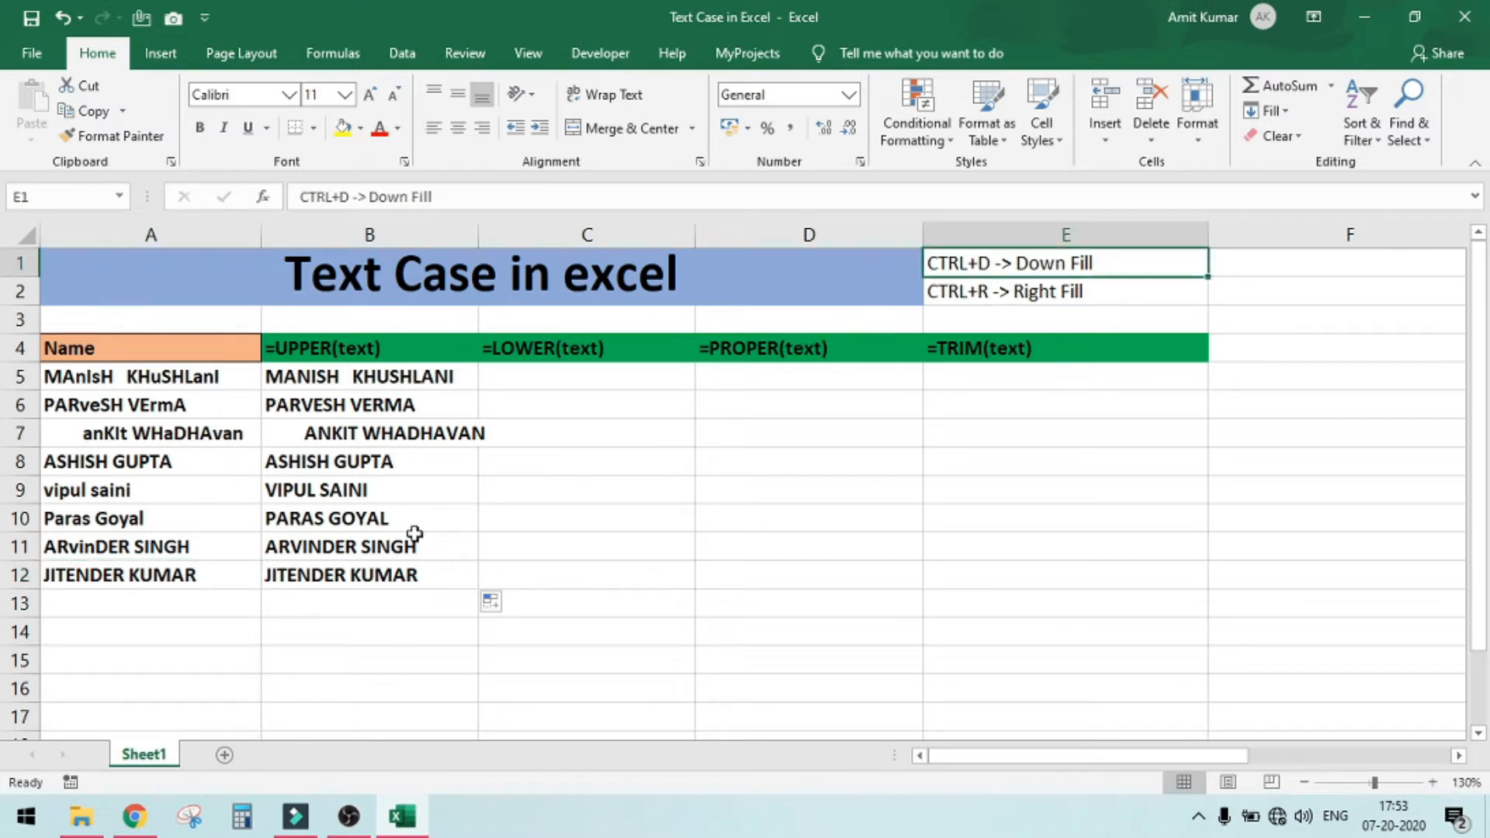
Enter =LOWER(A5) in cell C5 to convert the first name to lowercase
{"action": "left_click", "coordinate": [592, 371]}
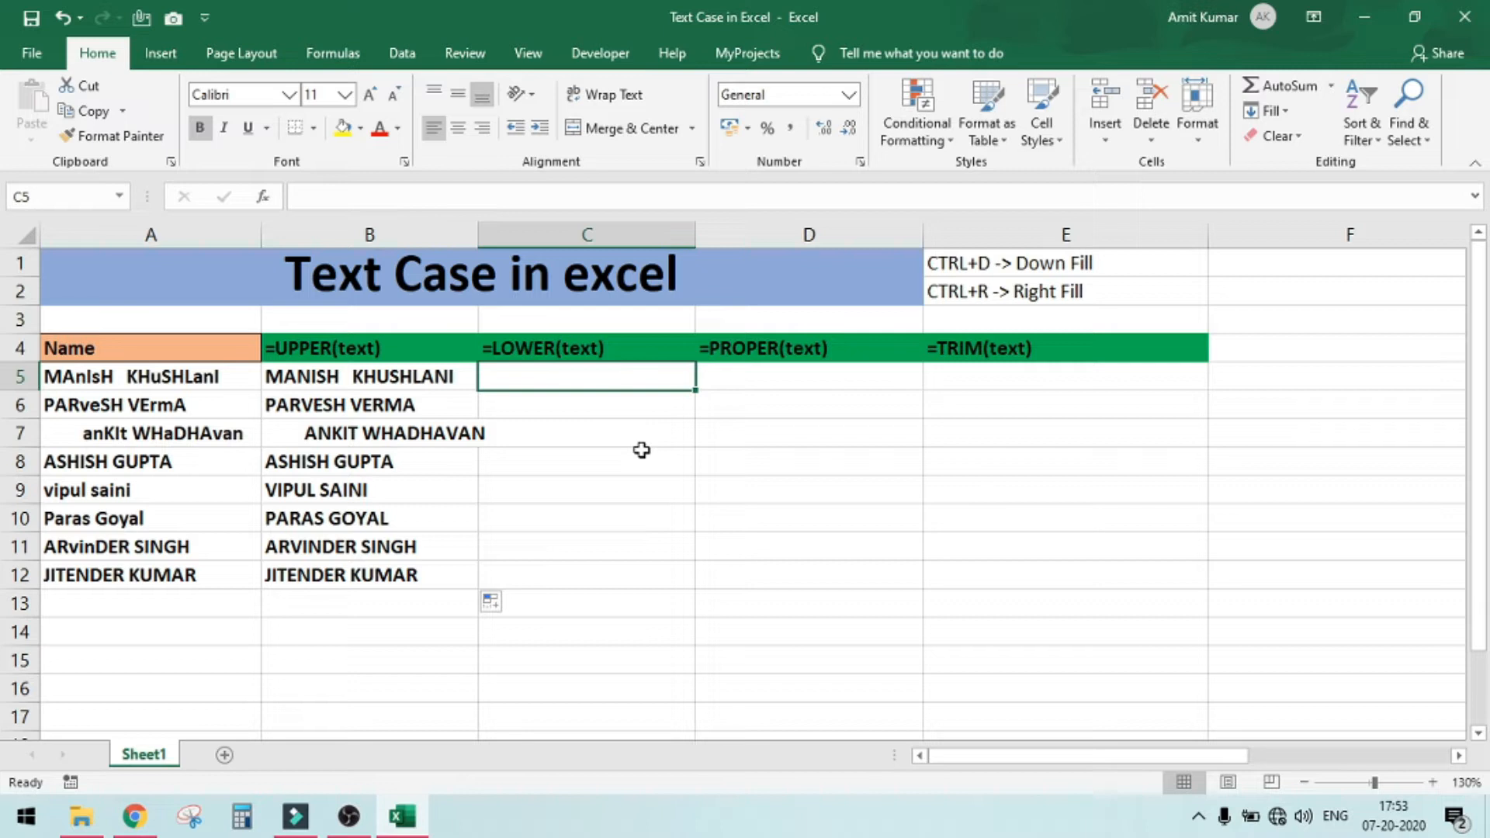
{"action": "type", "text": "=lo"}
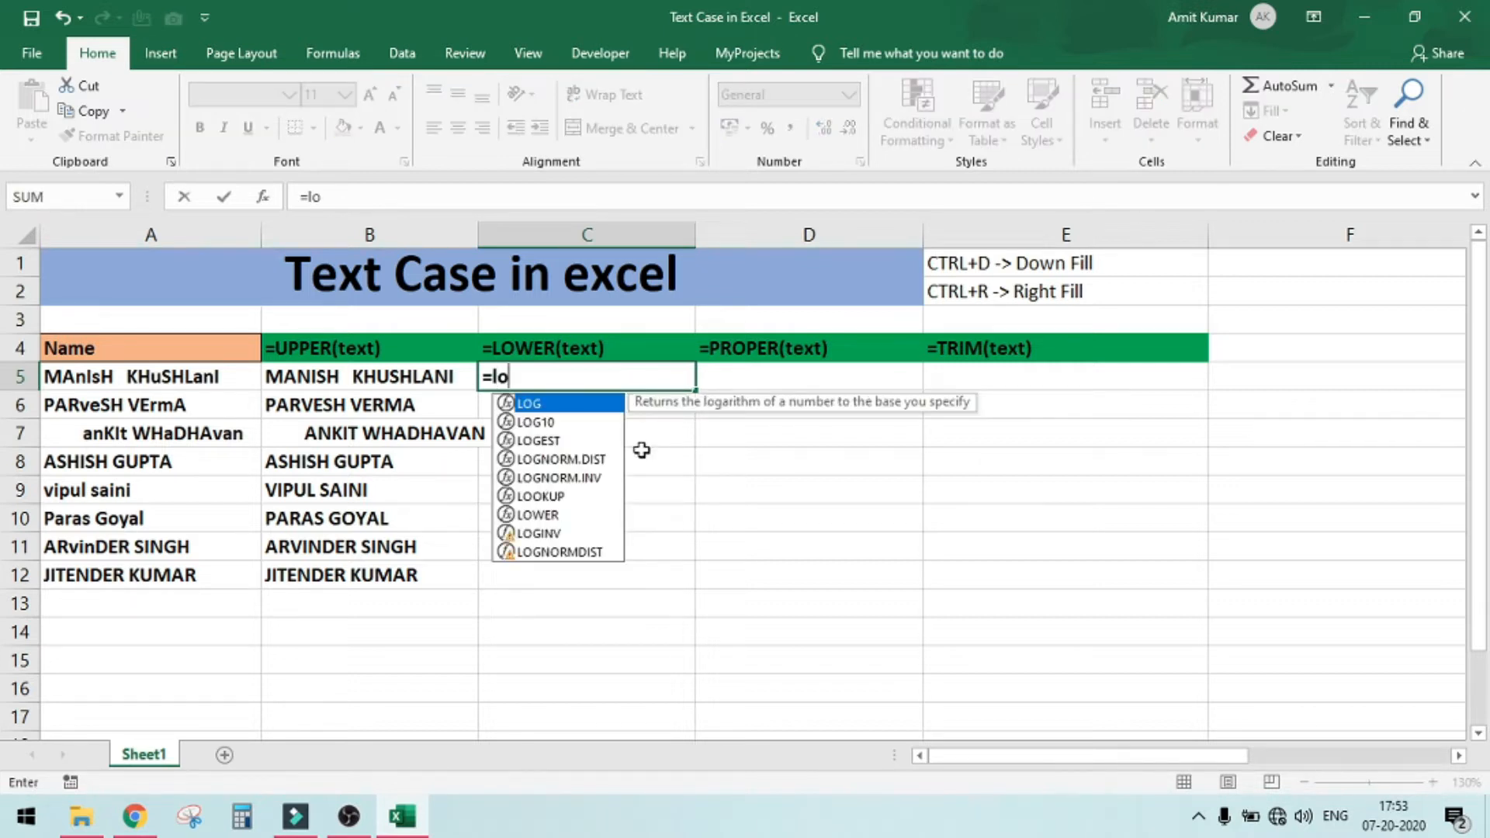
{"action": "type", "text": "we"}
{"action": "key", "text": "Tab"}
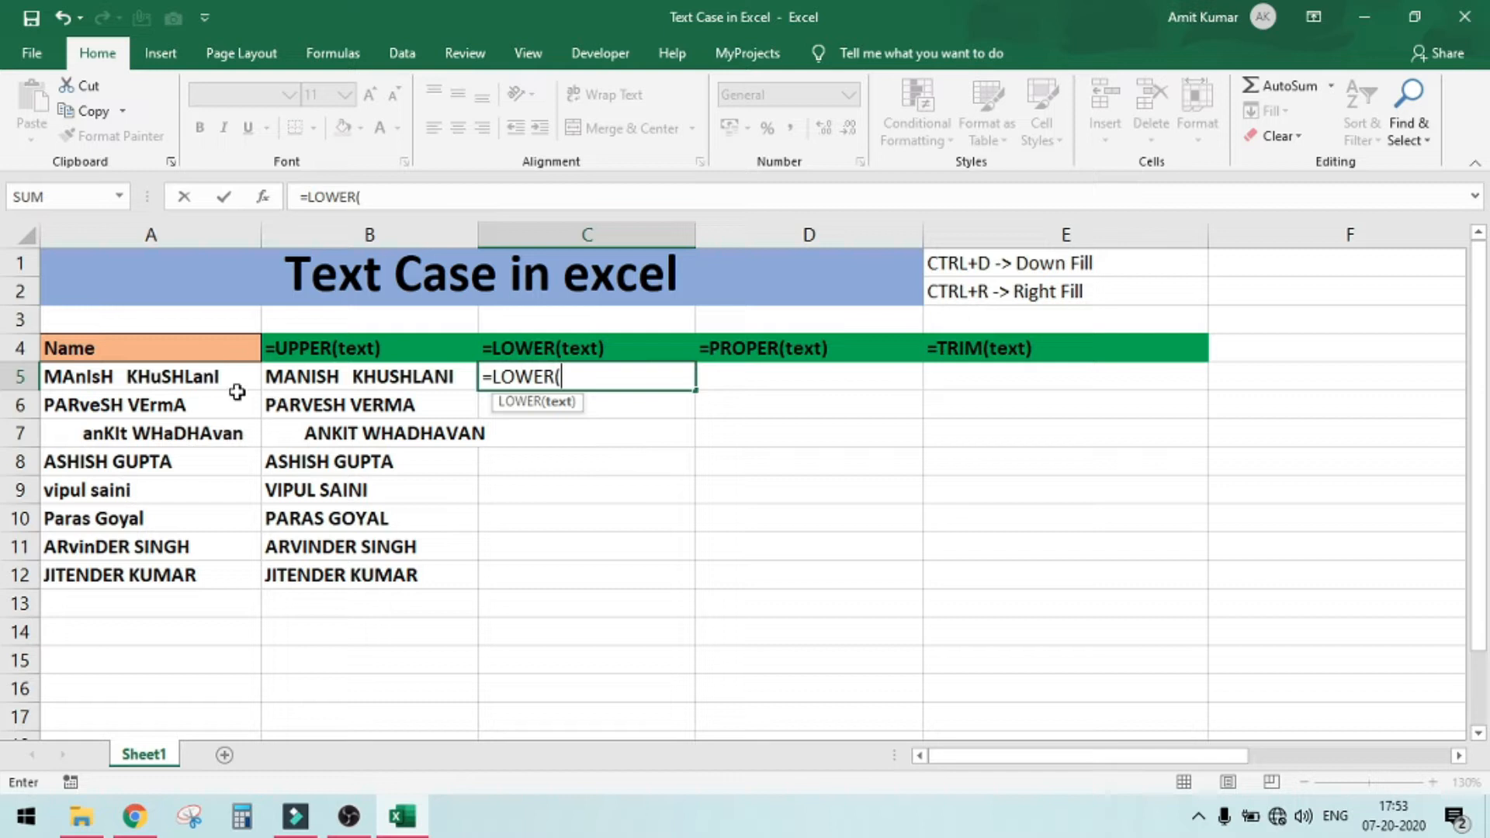
{"action": "left_click", "coordinate": [171, 378]}
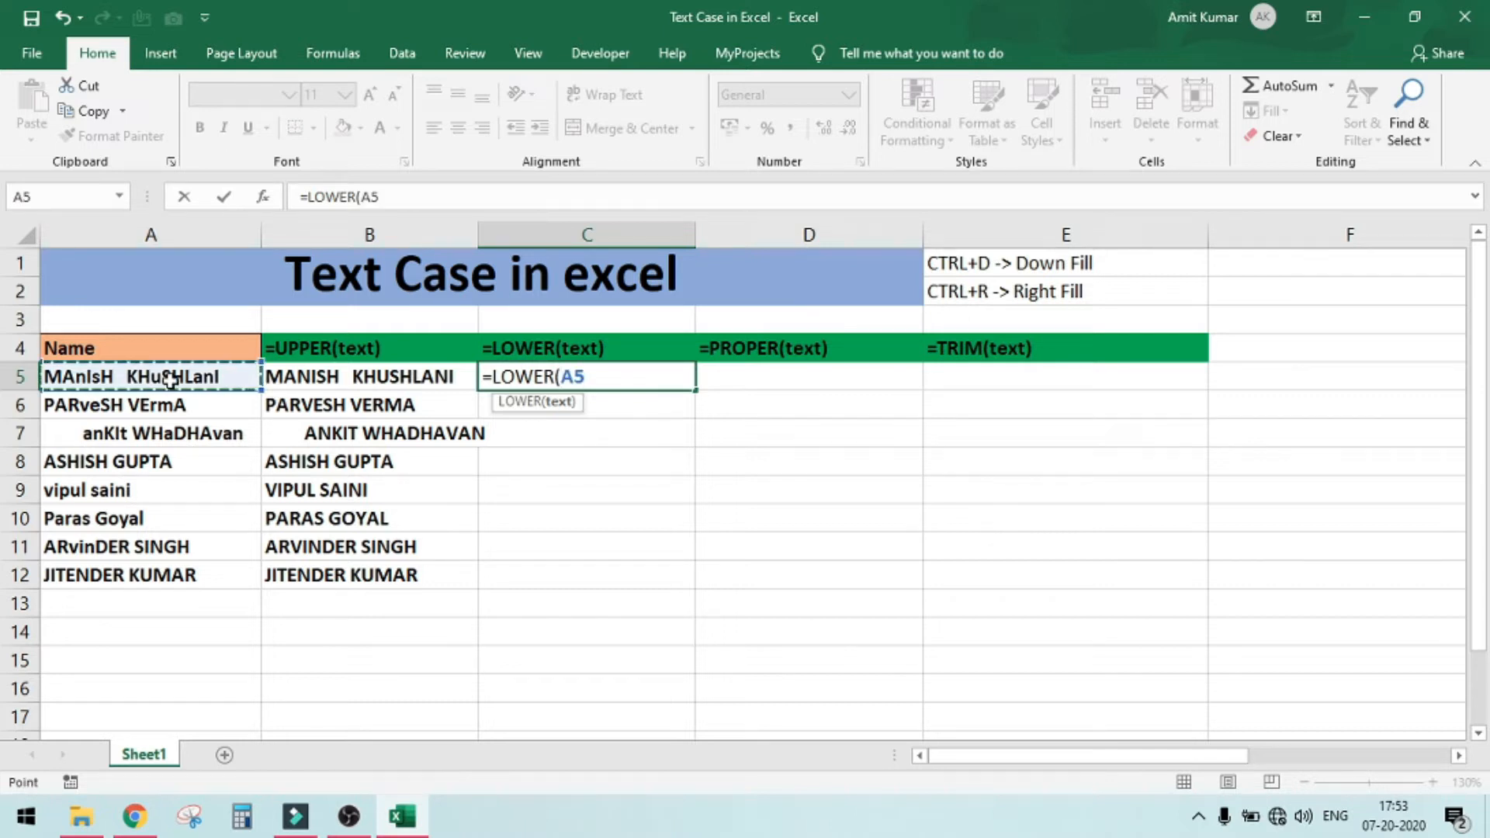
{"action": "type", "text": ")"}
{"action": "key", "text": "Return"}
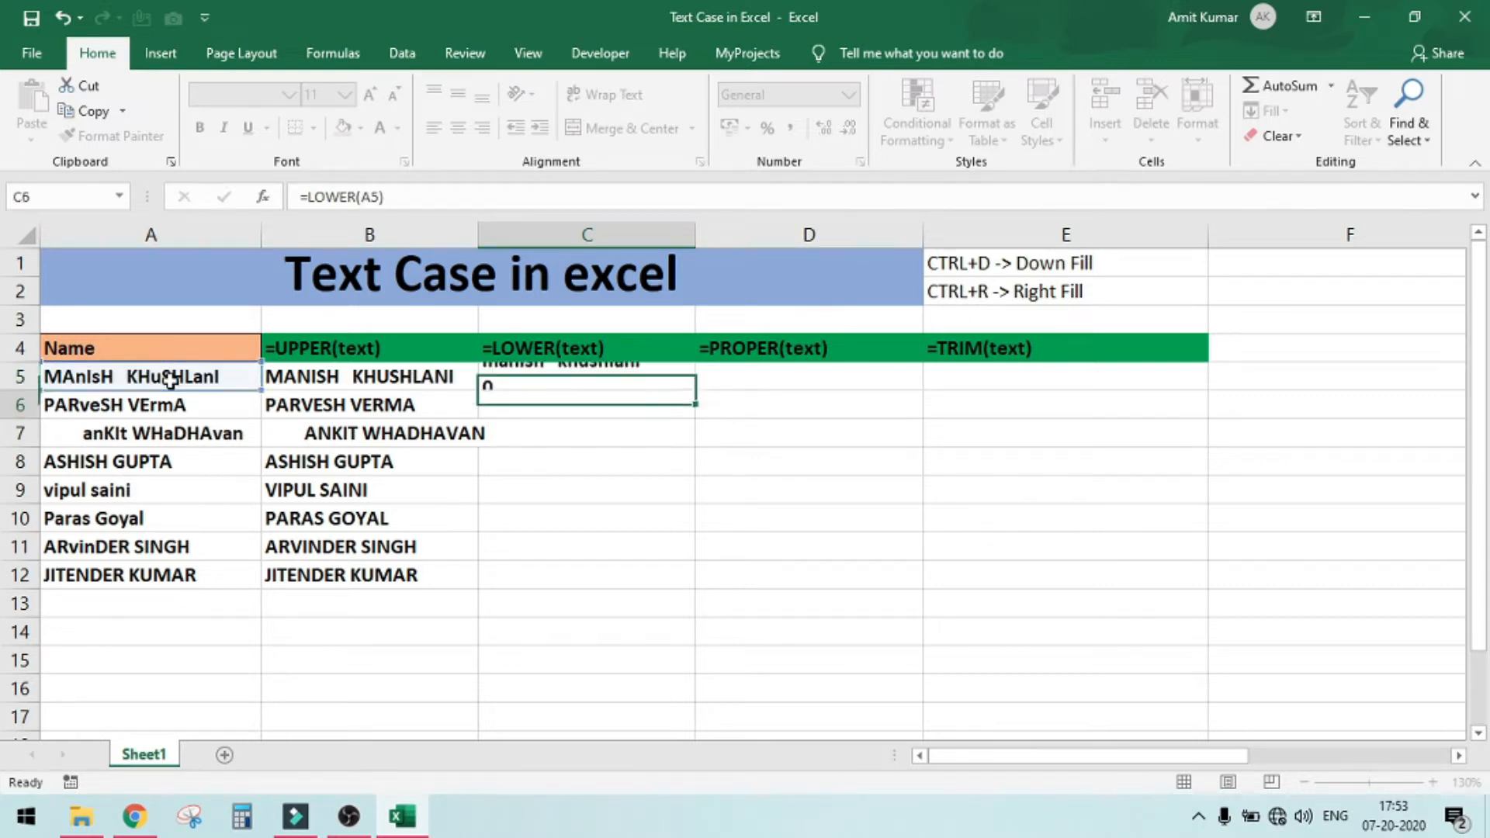
Select the range C5 to C12 and fill the LOWER formula down through it
{"action": "key", "text": "Up"}
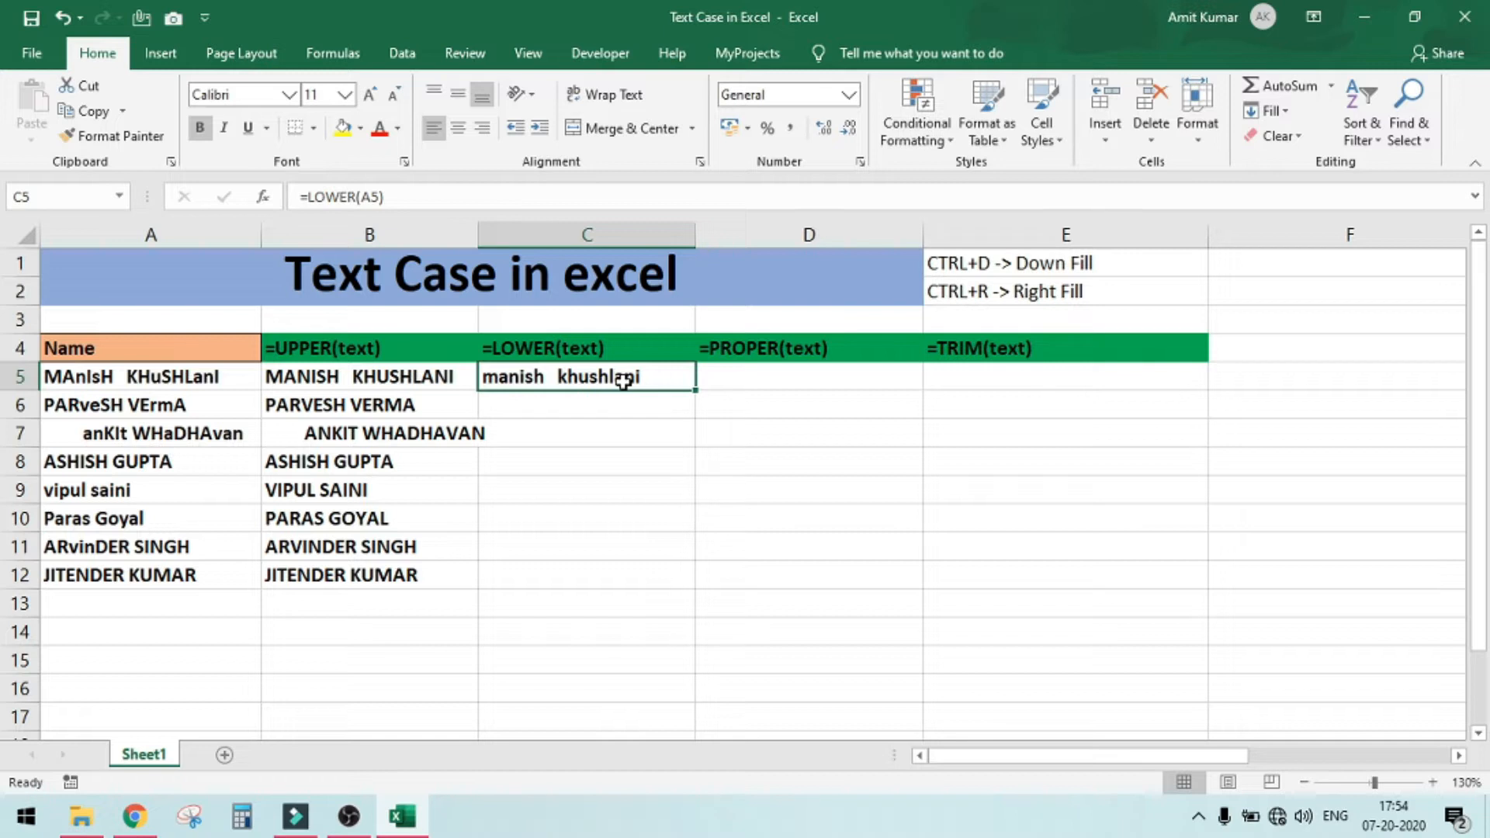
{"action": "left_click", "coordinate": [169, 576]}
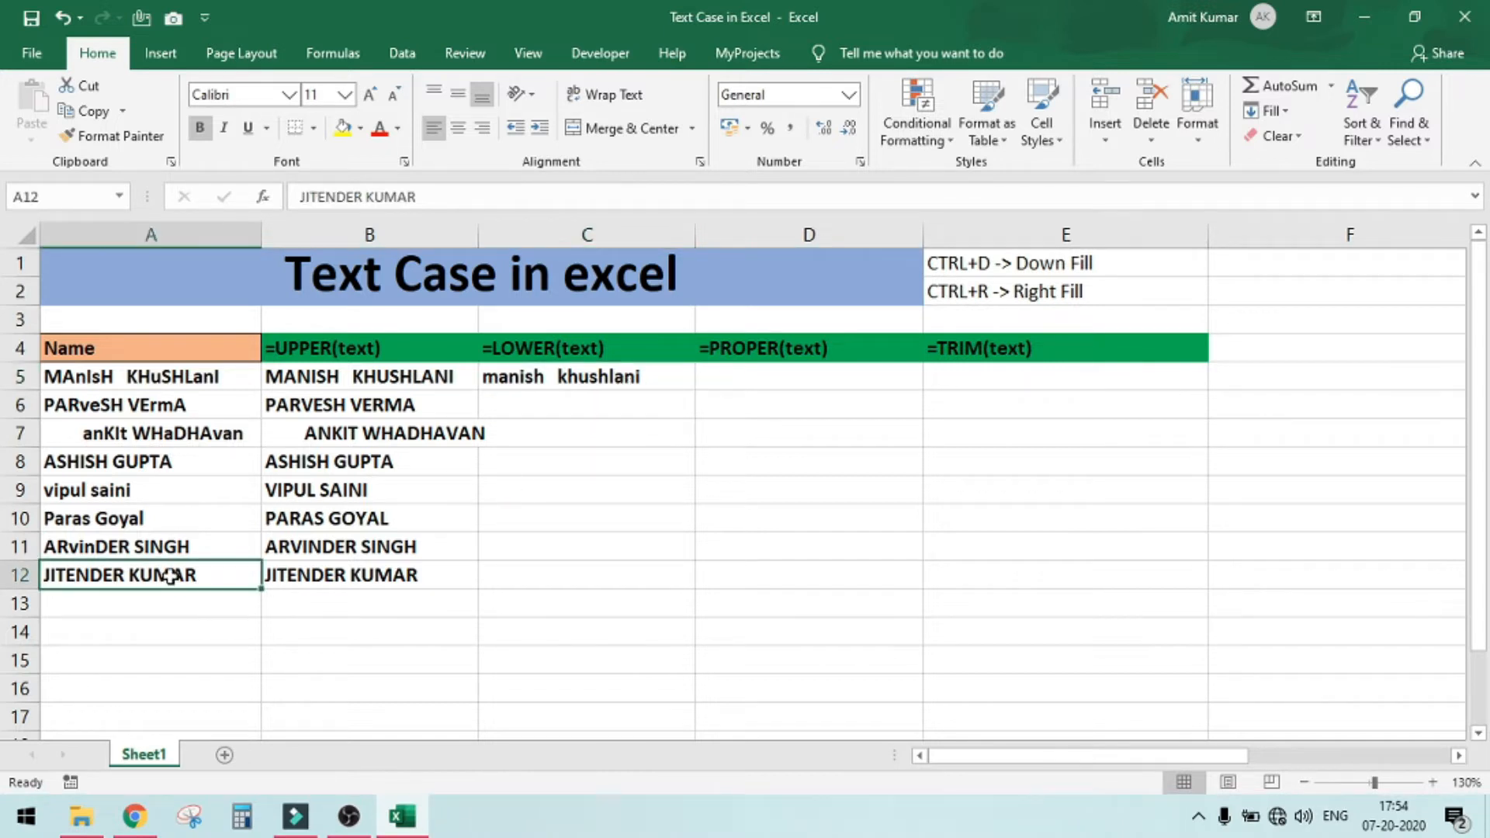
{"action": "left_click", "coordinate": [624, 375]}
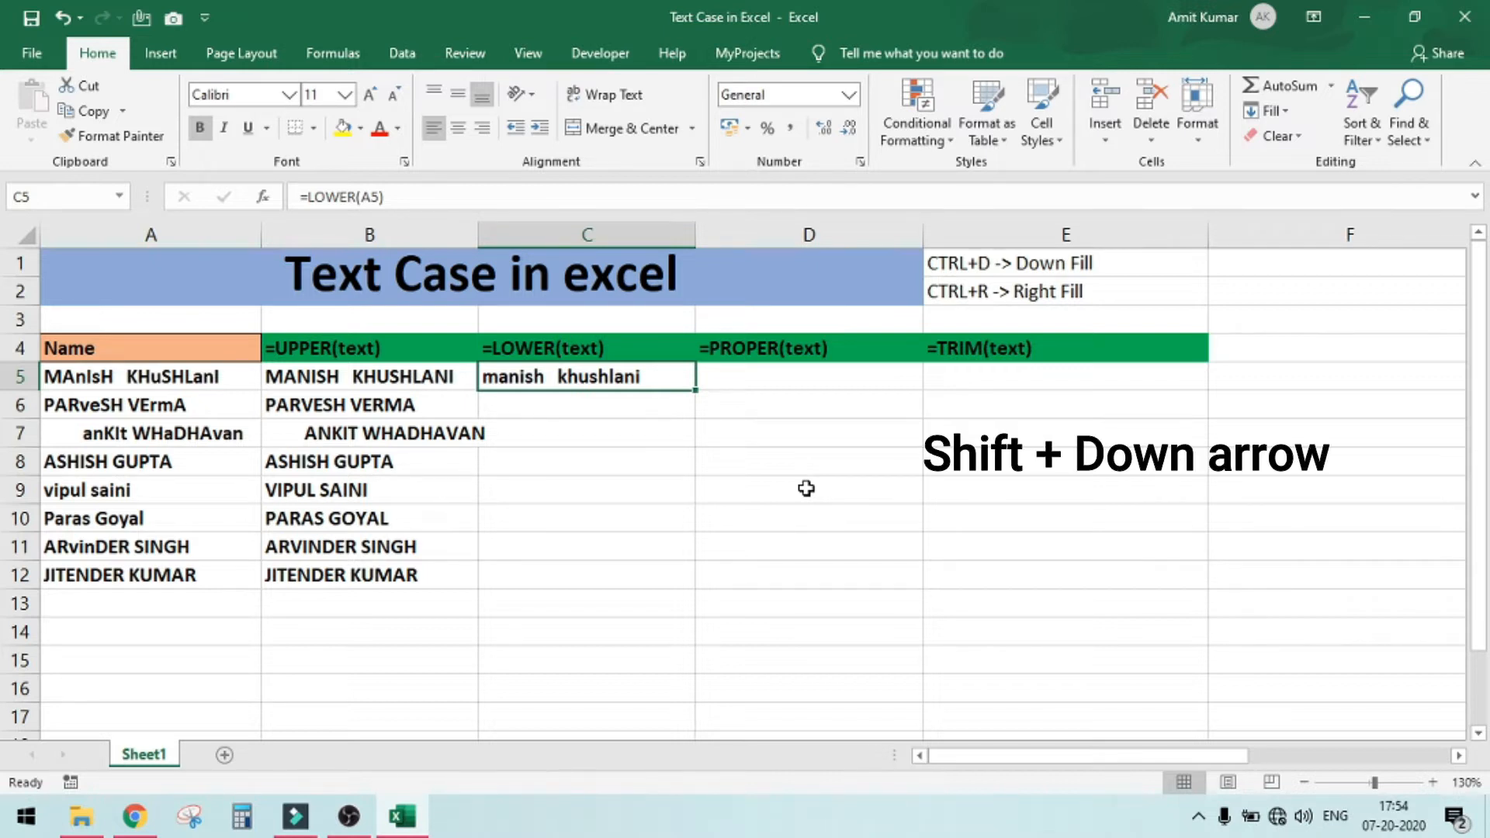
{"action": "key", "text": "shift+Down"}
{"action": "key", "text": "shift+Down"}
{"action": "key", "text": "shift+Down"}
{"action": "key", "text": "shift+Down"}
{"action": "key", "text": "shift+Down"}
{"action": "key", "text": "shift+Down"}
{"action": "key", "text": "shift+Down"}
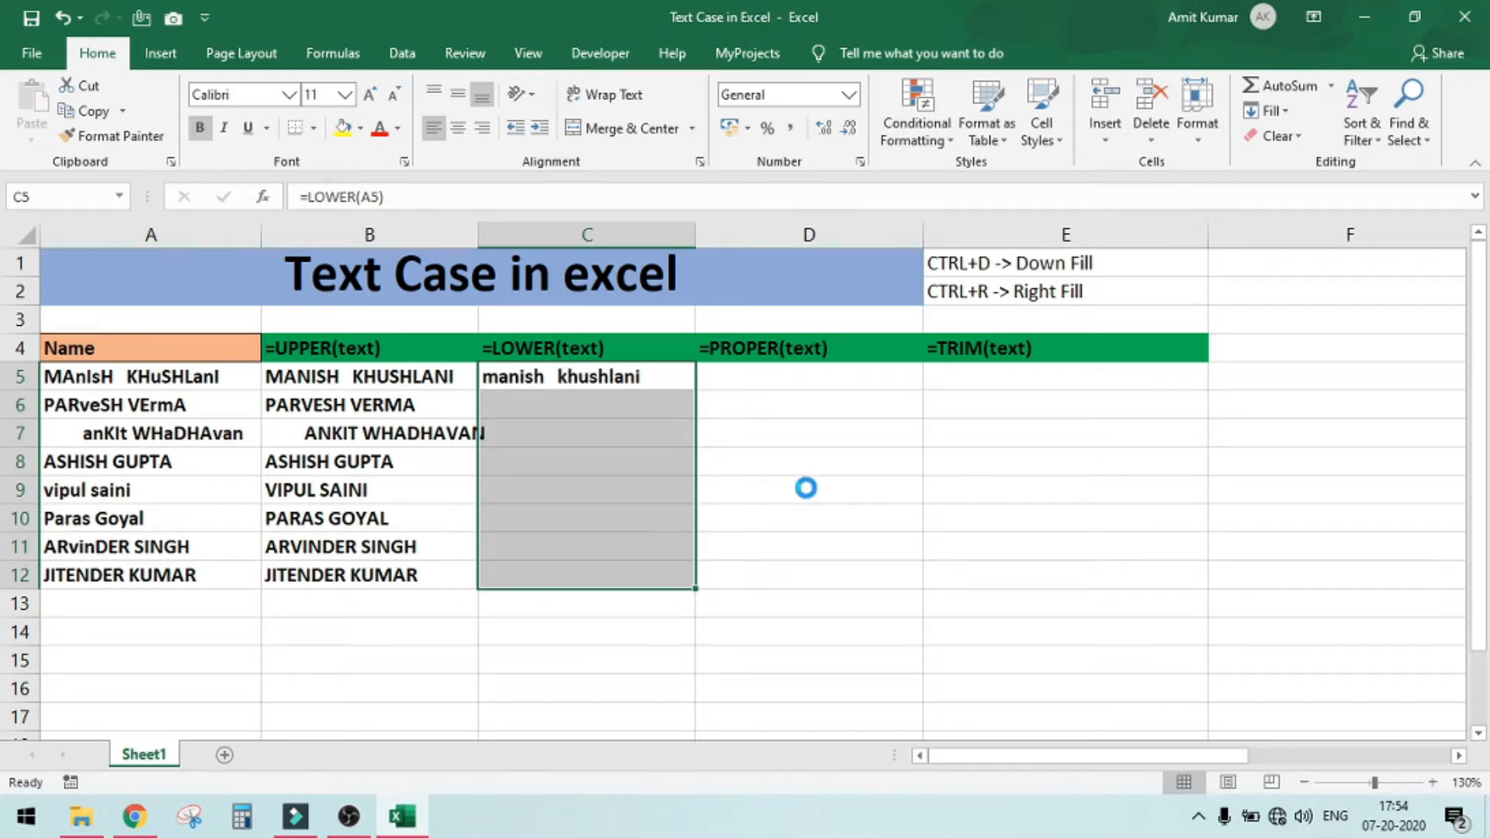
{"action": "key", "text": "ctrl+d"}
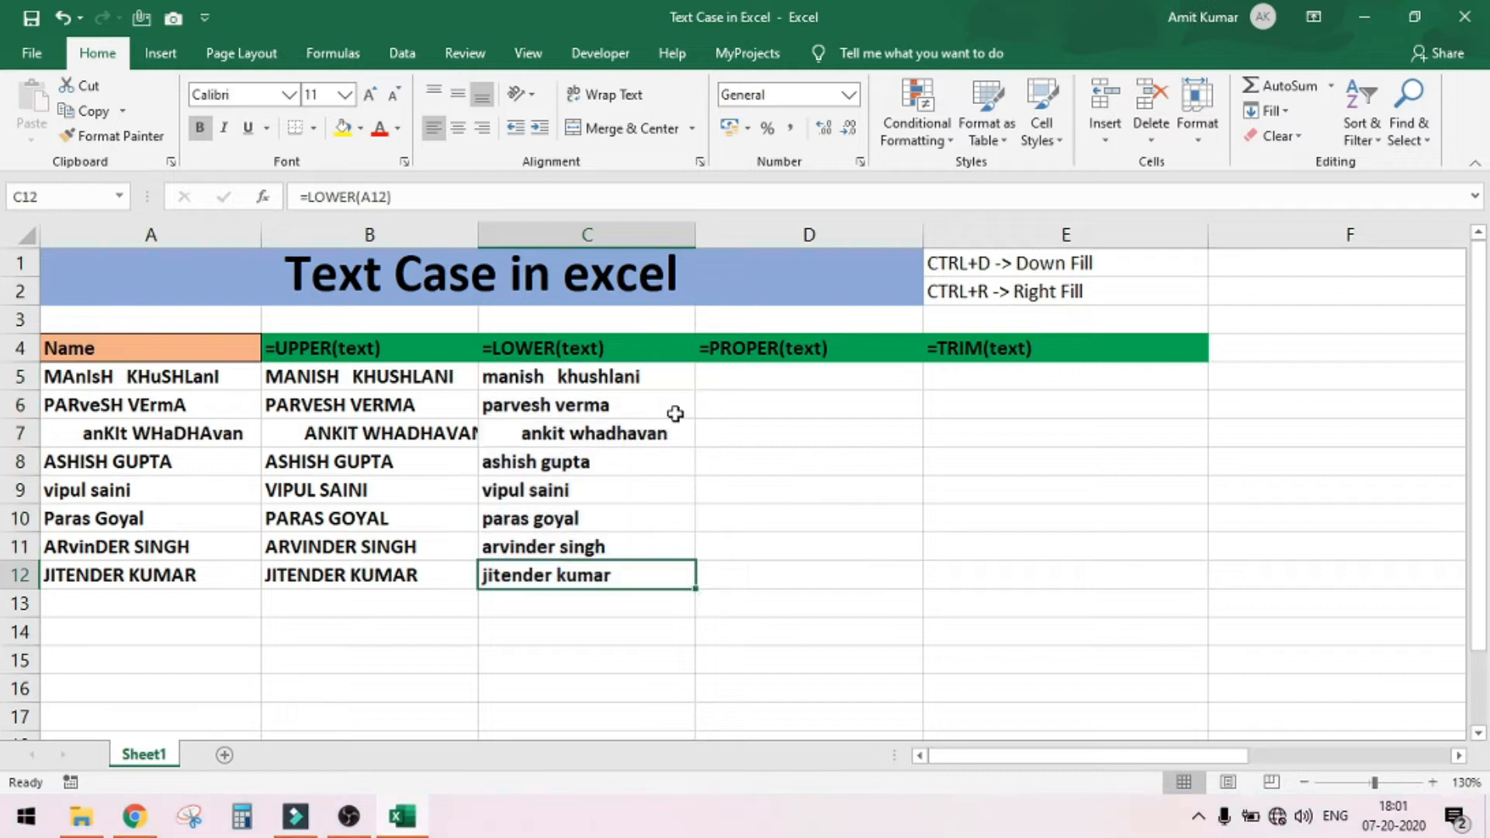
Enter =PROPER(A5) in cell D5 and fill the formula down to D12
{"action": "left_click", "coordinate": [772, 380]}
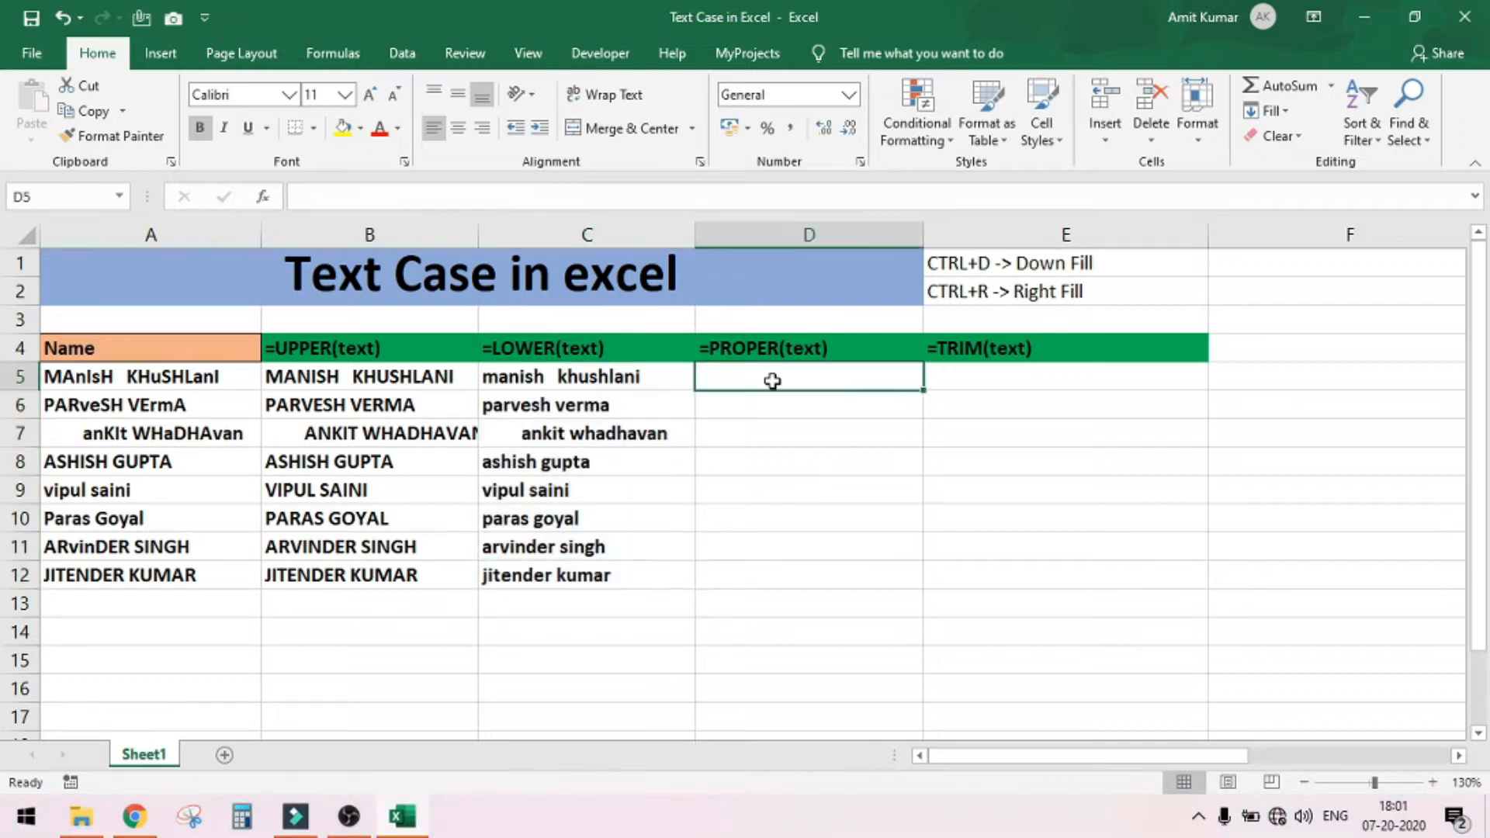
{"action": "type", "text": "=pr"}
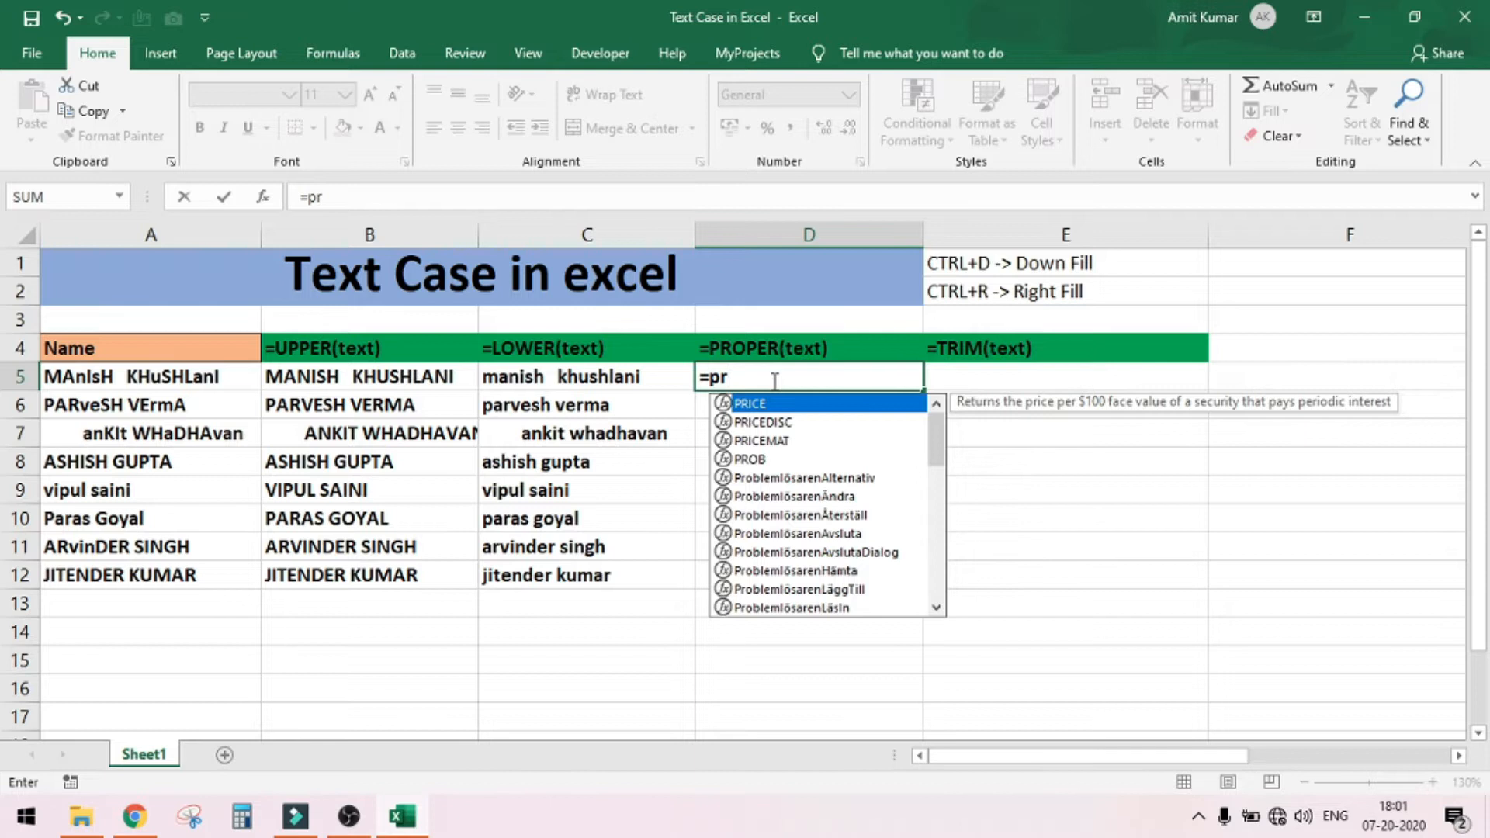
{"action": "type", "text": "op"}
{"action": "key", "text": "Tab"}
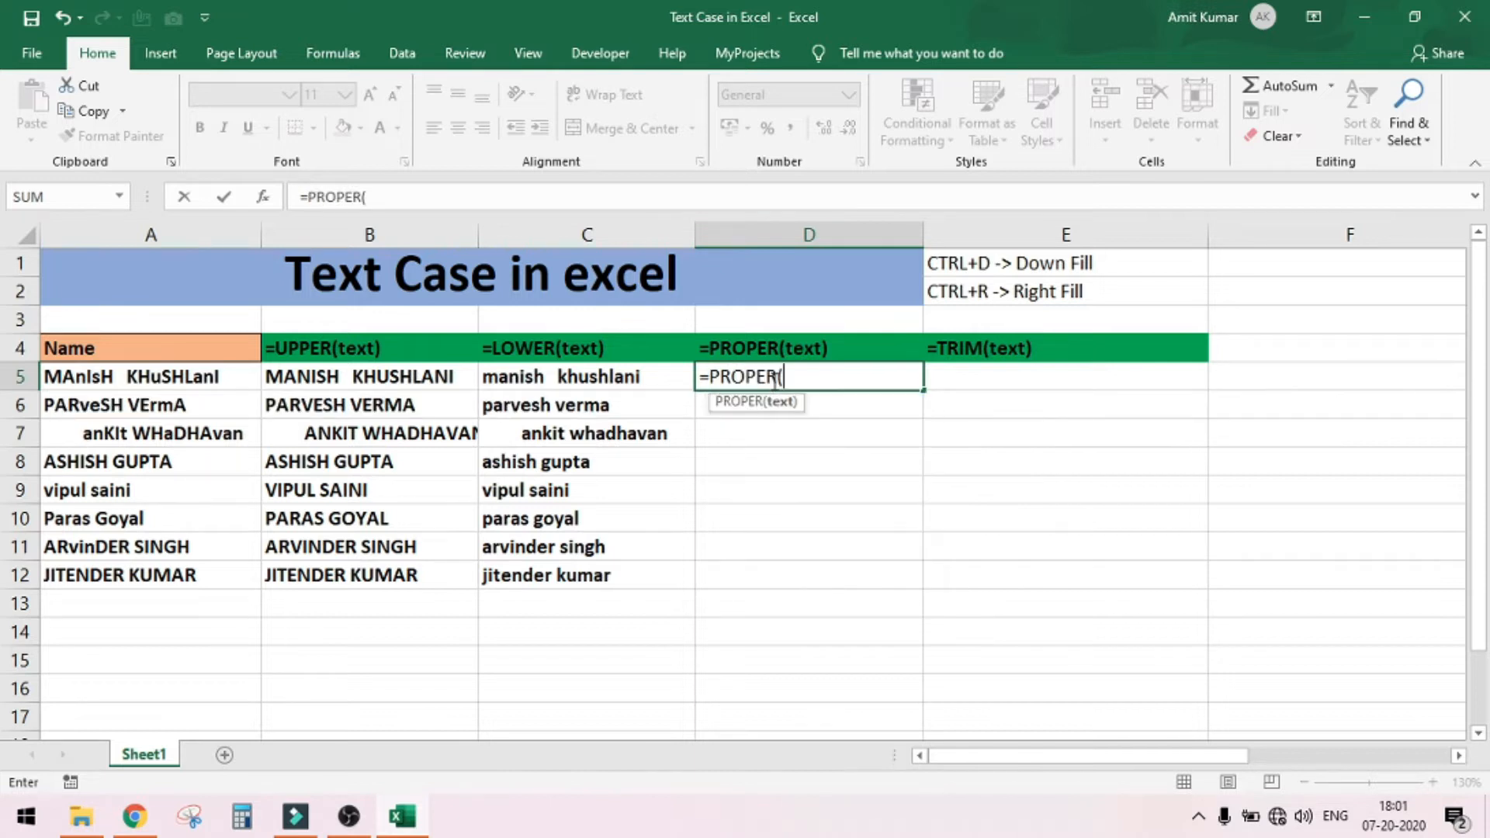
{"action": "left_click", "coordinate": [158, 378]}
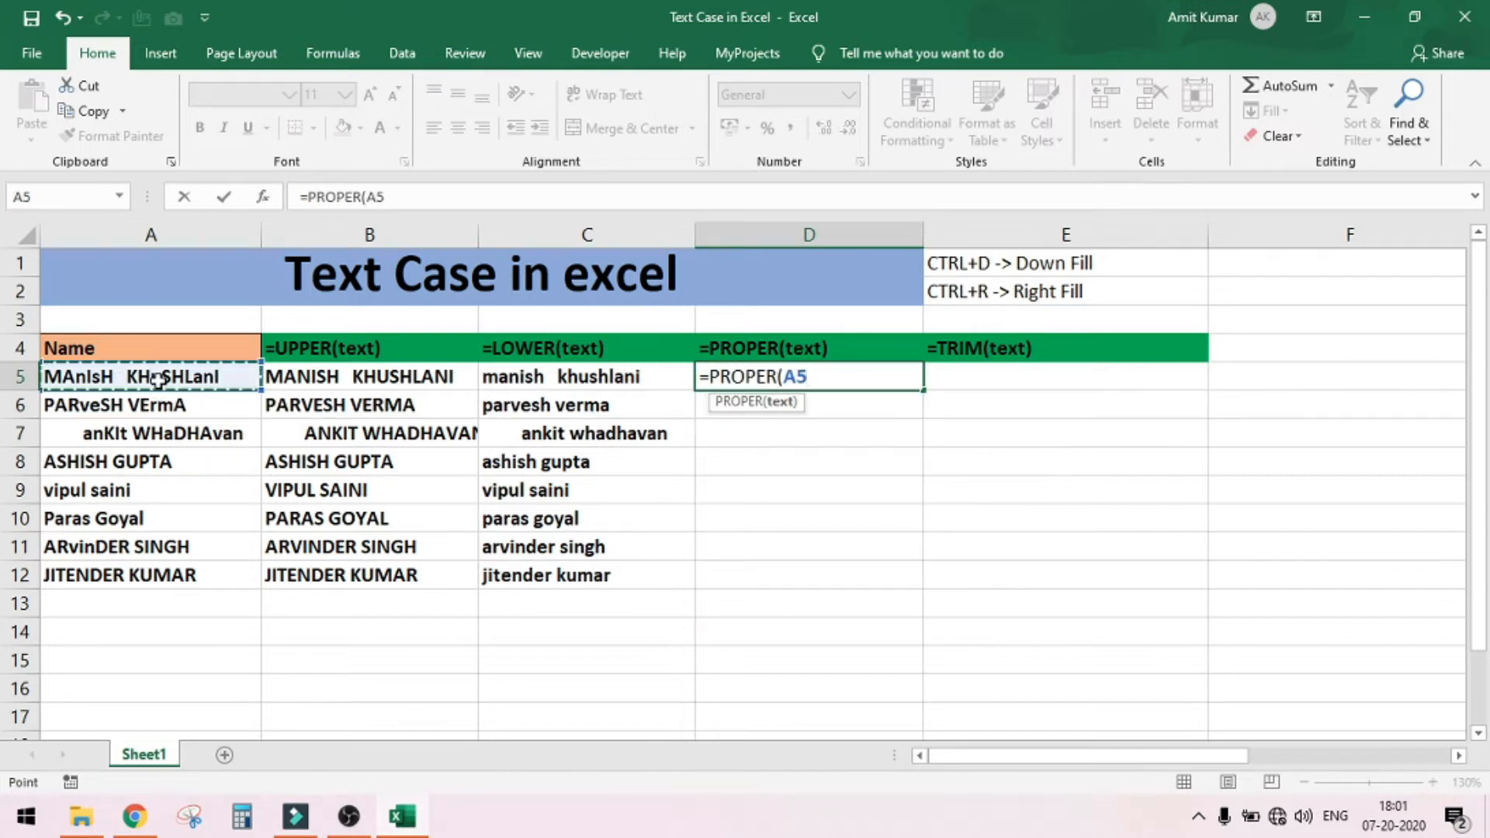
{"action": "type", "text": ")"}
{"action": "key", "text": "Return"}
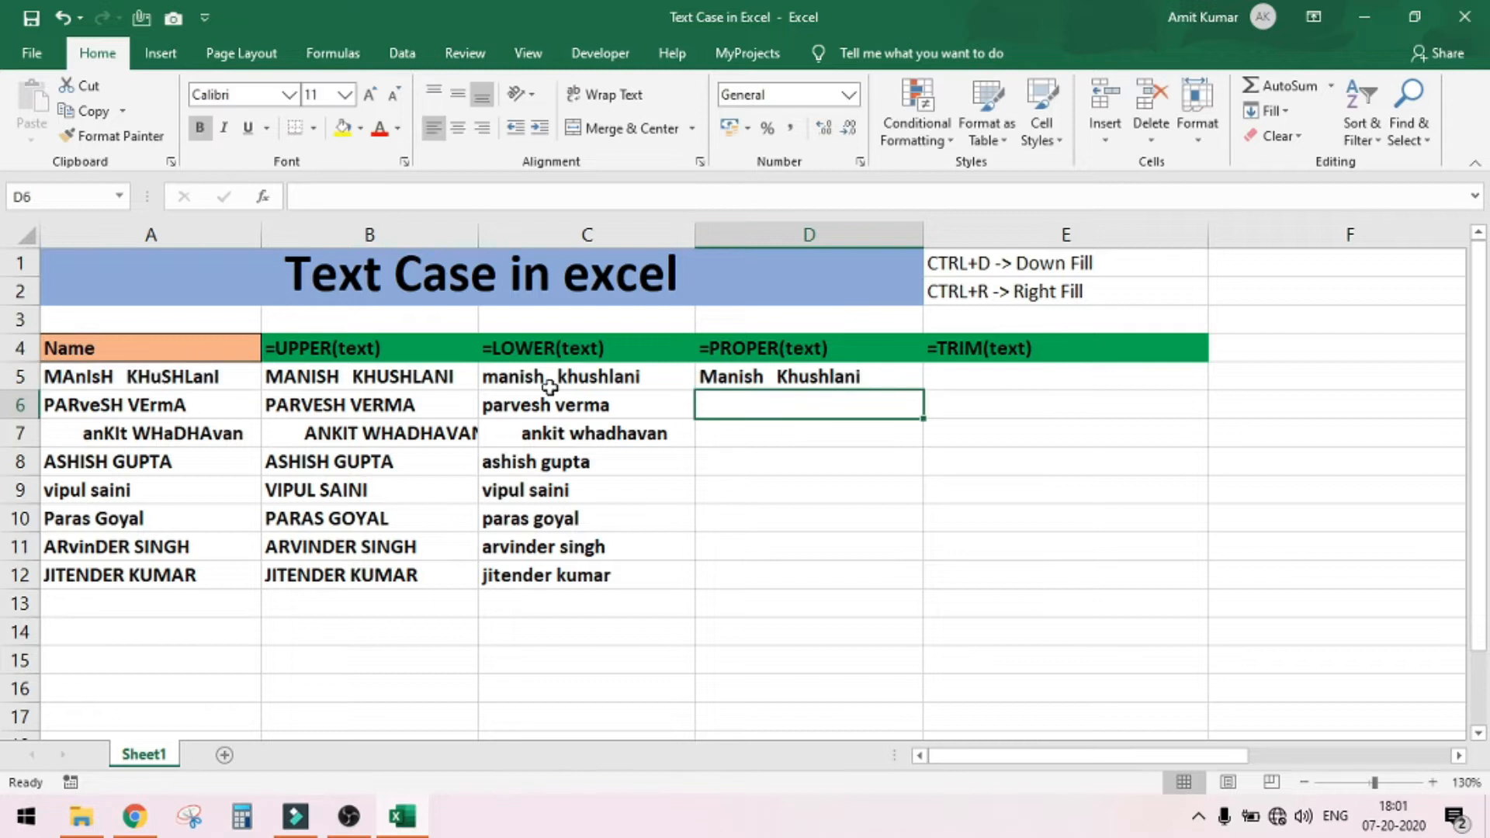
{"action": "left_click", "coordinate": [856, 380]}
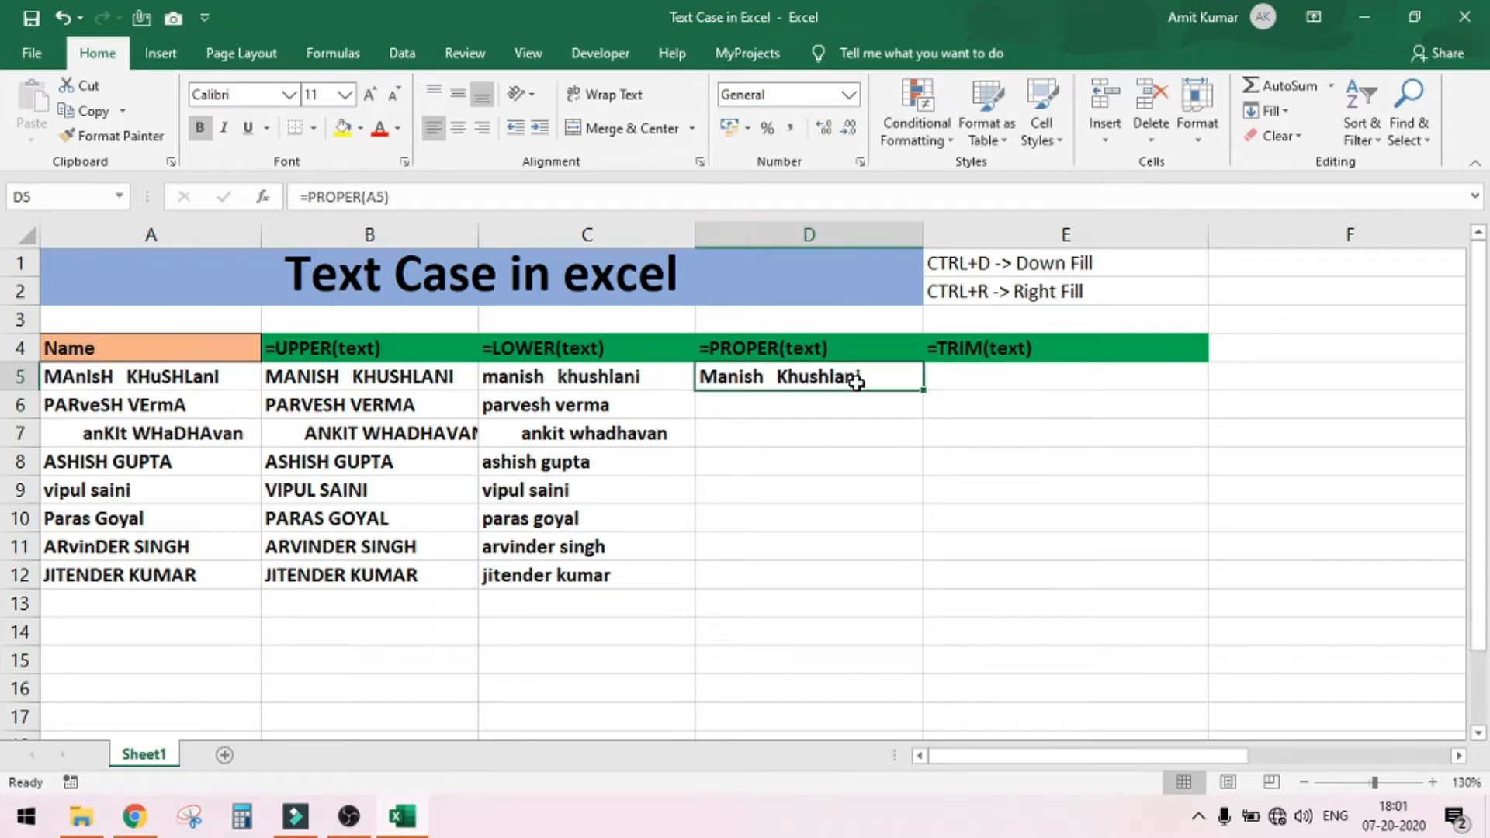
{"action": "double_click", "coordinate": [924, 392]}
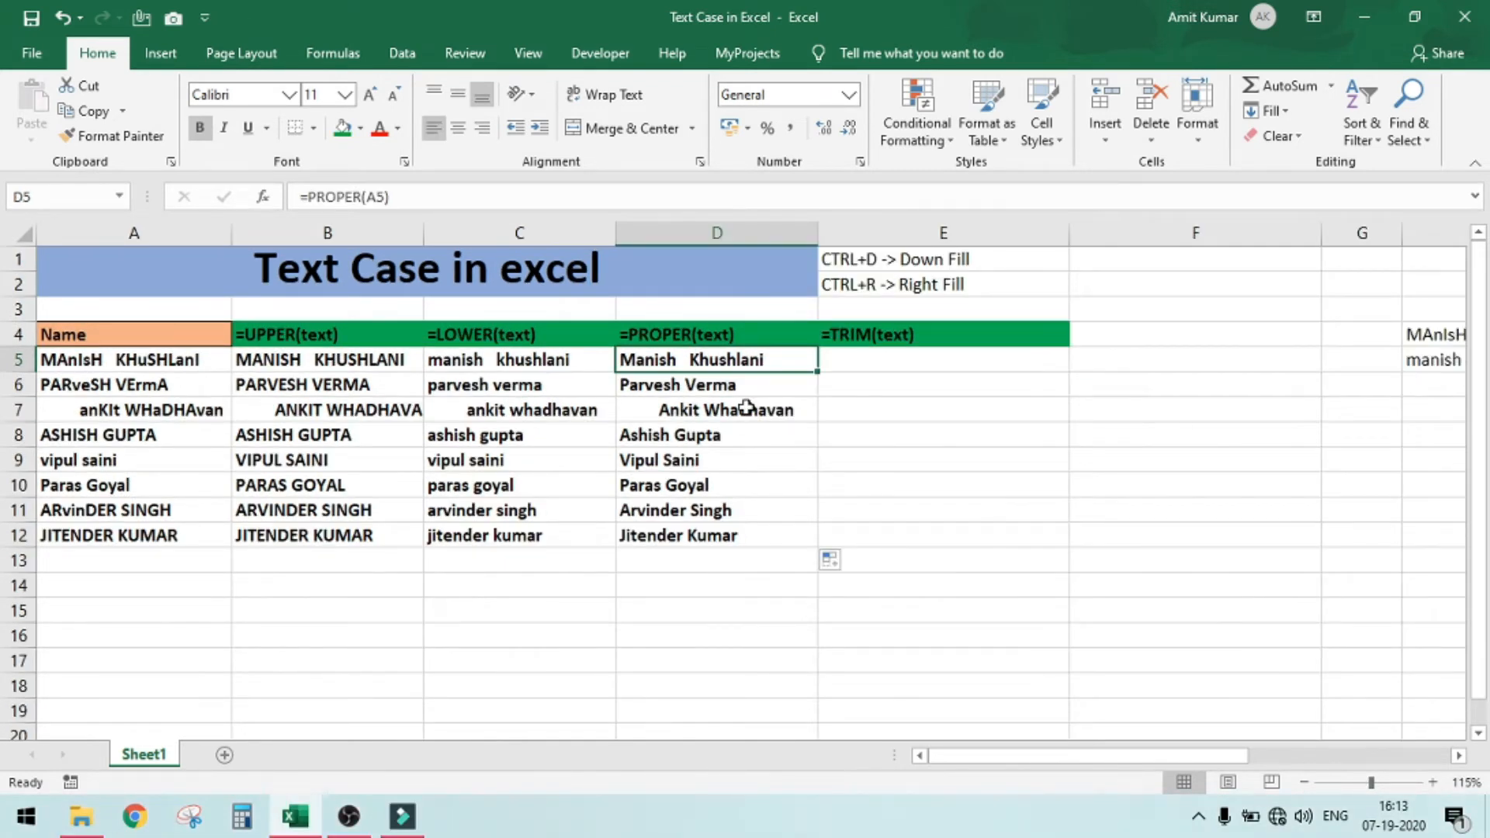
Examine the names in cells A5, A6 and A7 for extra spaces between, after and before the words
{"action": "left_click", "coordinate": [111, 360]}
{"action": "double_click", "coordinate": [111, 361]}
{"action": "key", "text": "Left"}
{"action": "key", "text": "Right"}
{"action": "key", "text": "Right"}
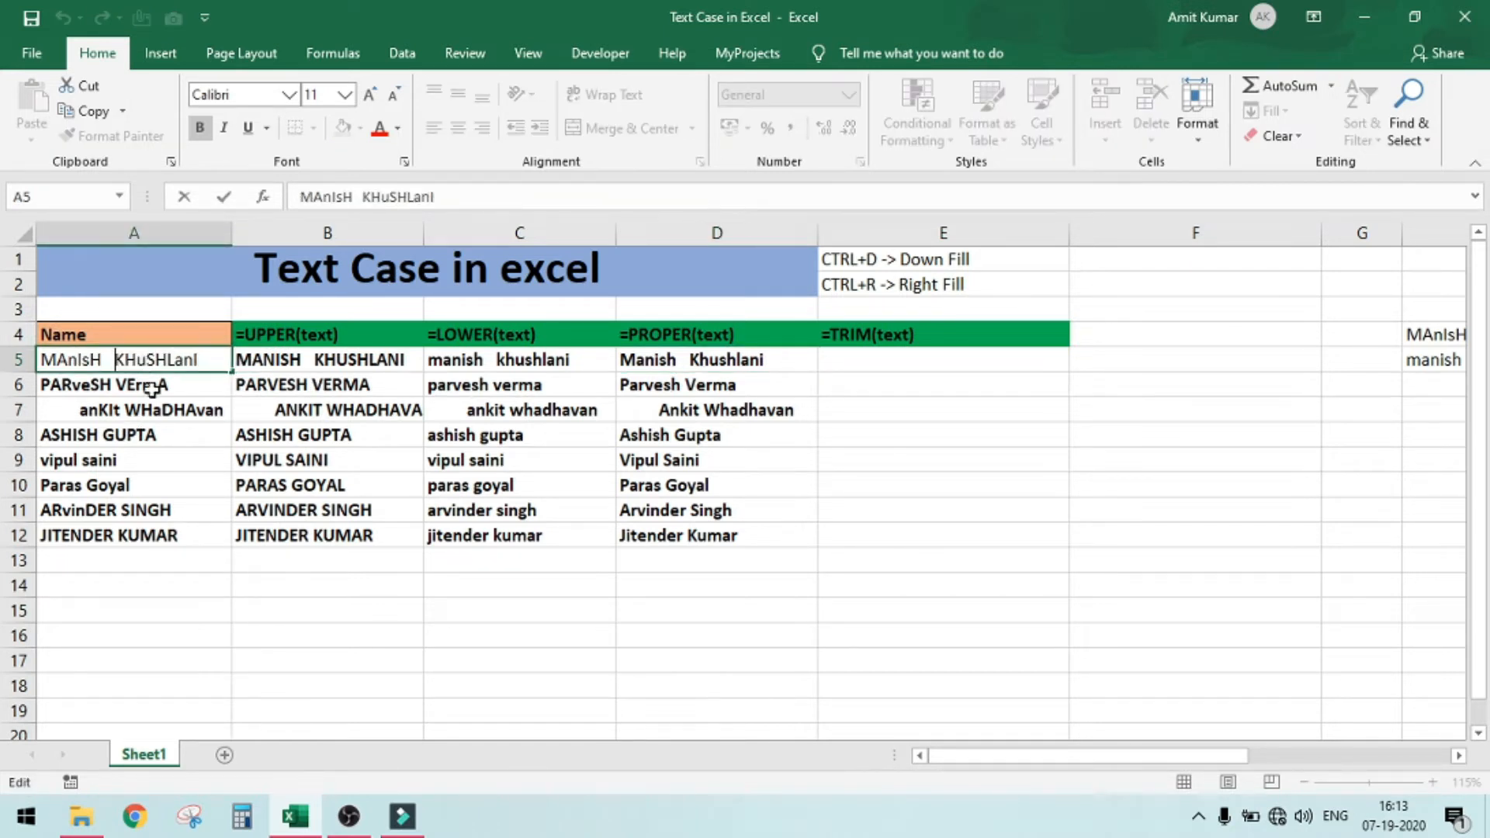
{"action": "left_click", "coordinate": [151, 388]}
{"action": "left_click", "coordinate": [471, 192]}
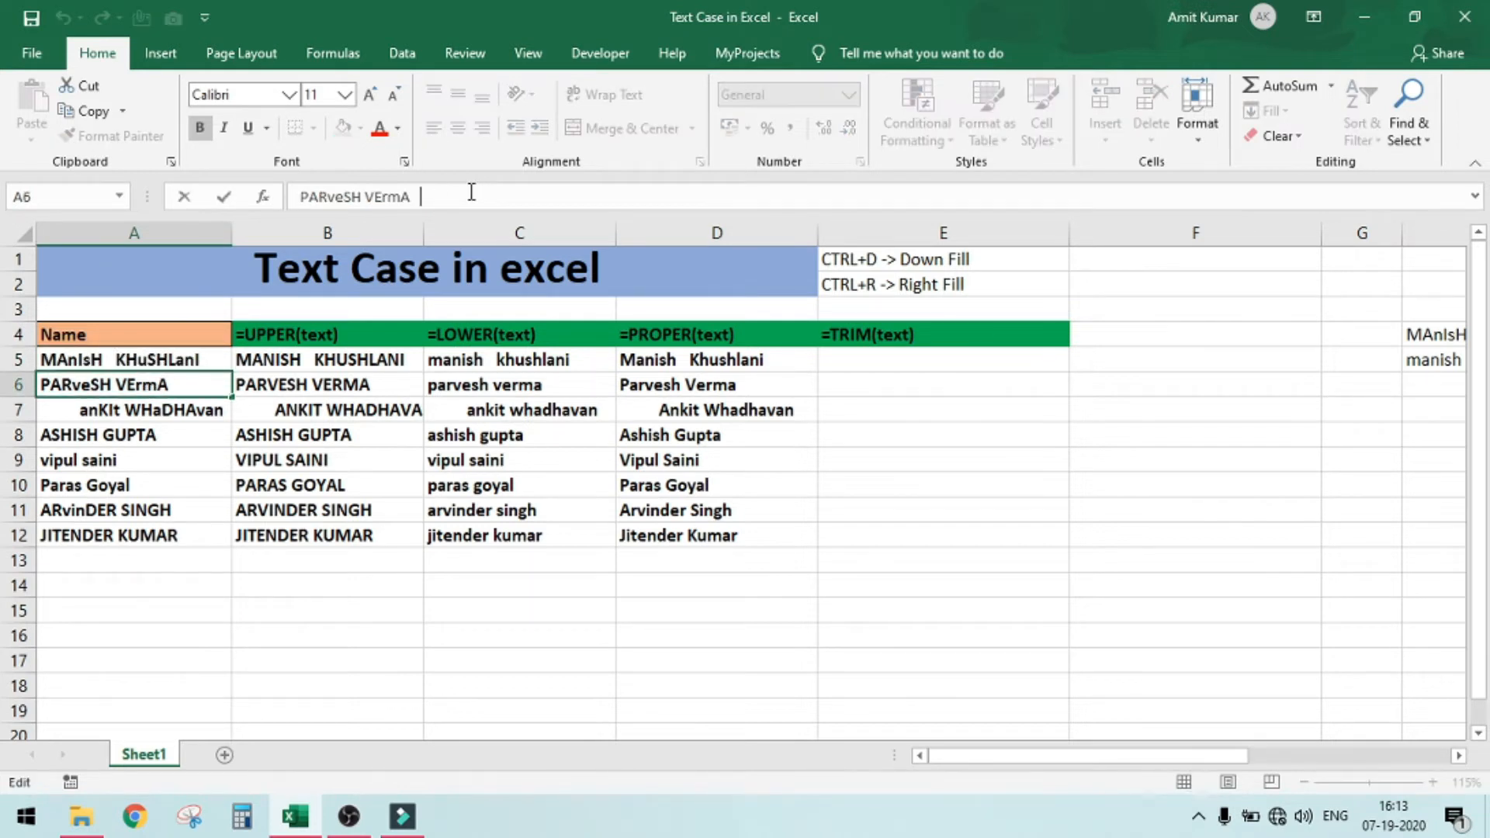
{"action": "key", "text": "Left"}
{"action": "left_click", "coordinate": [87, 415]}
{"action": "left_click_drag", "start_coordinate": [330, 196], "coordinate": [280, 206]}
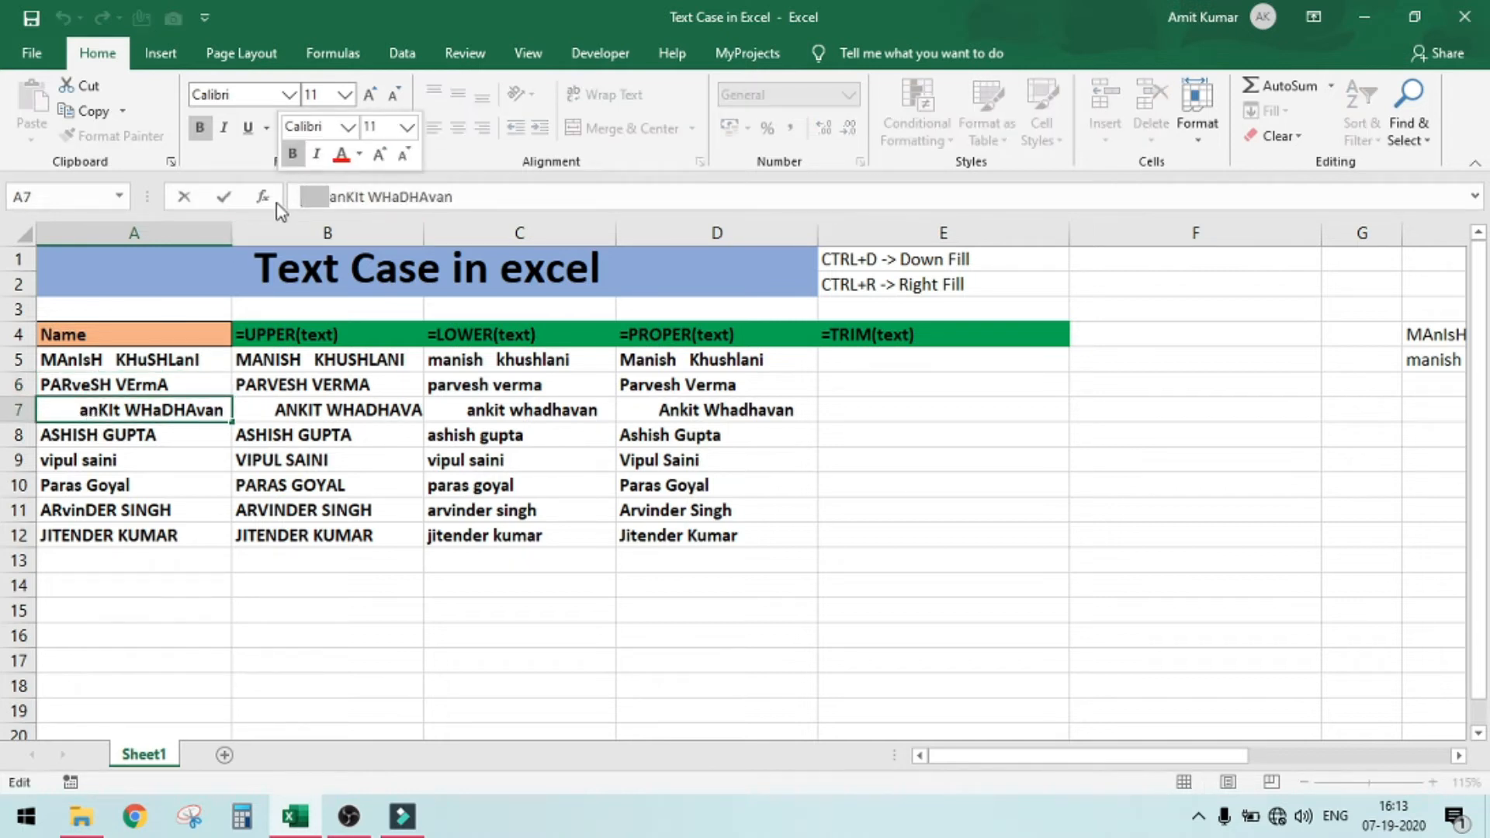
{"action": "left_click", "coordinate": [728, 411]}
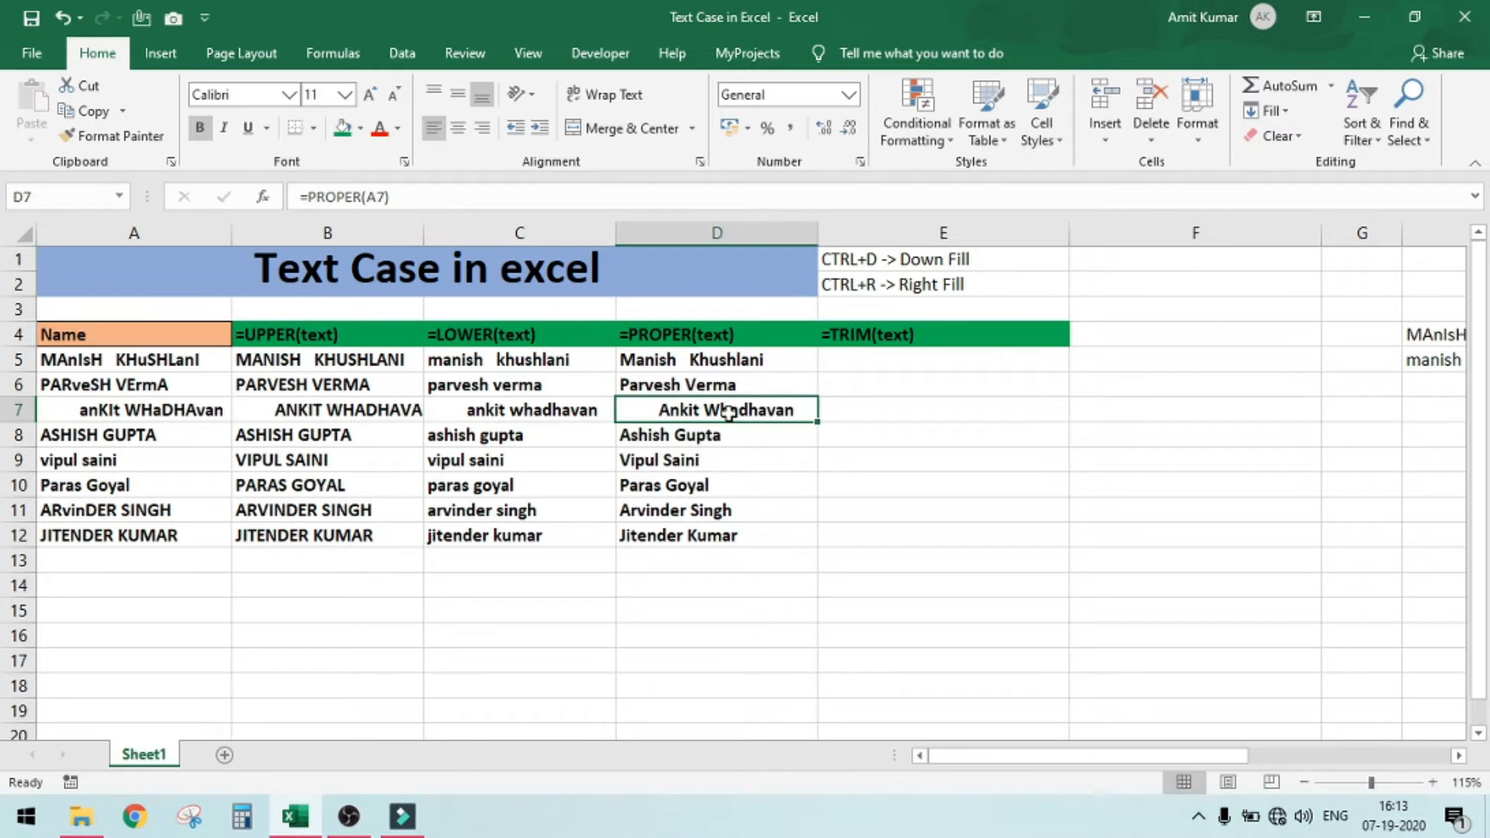
Enter =TRIM(A5) in cell E5 to remove the extra spaces from the first name
{"action": "left_click", "coordinate": [899, 359]}
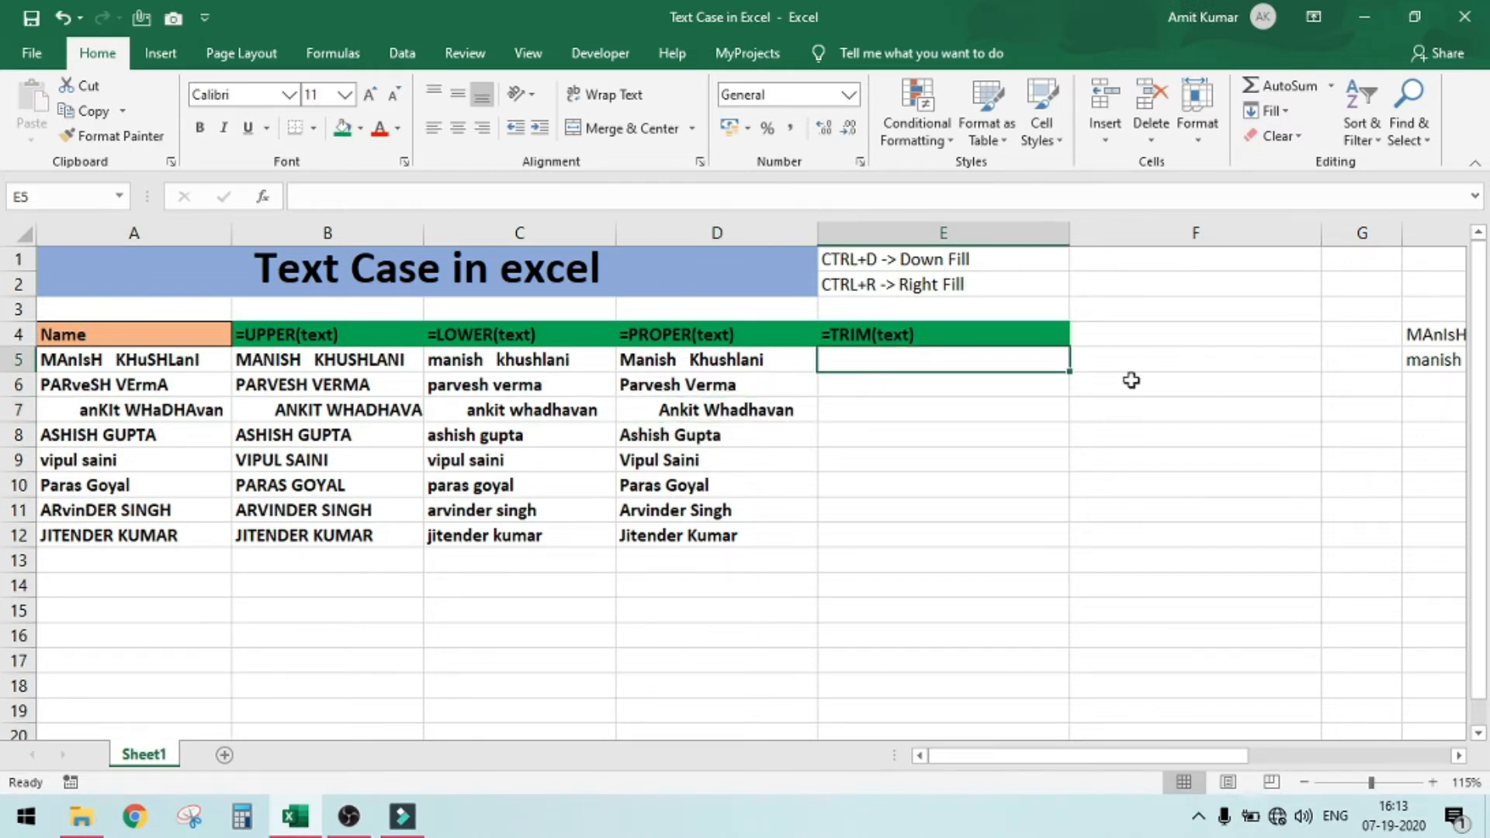
{"action": "type", "text": "="}
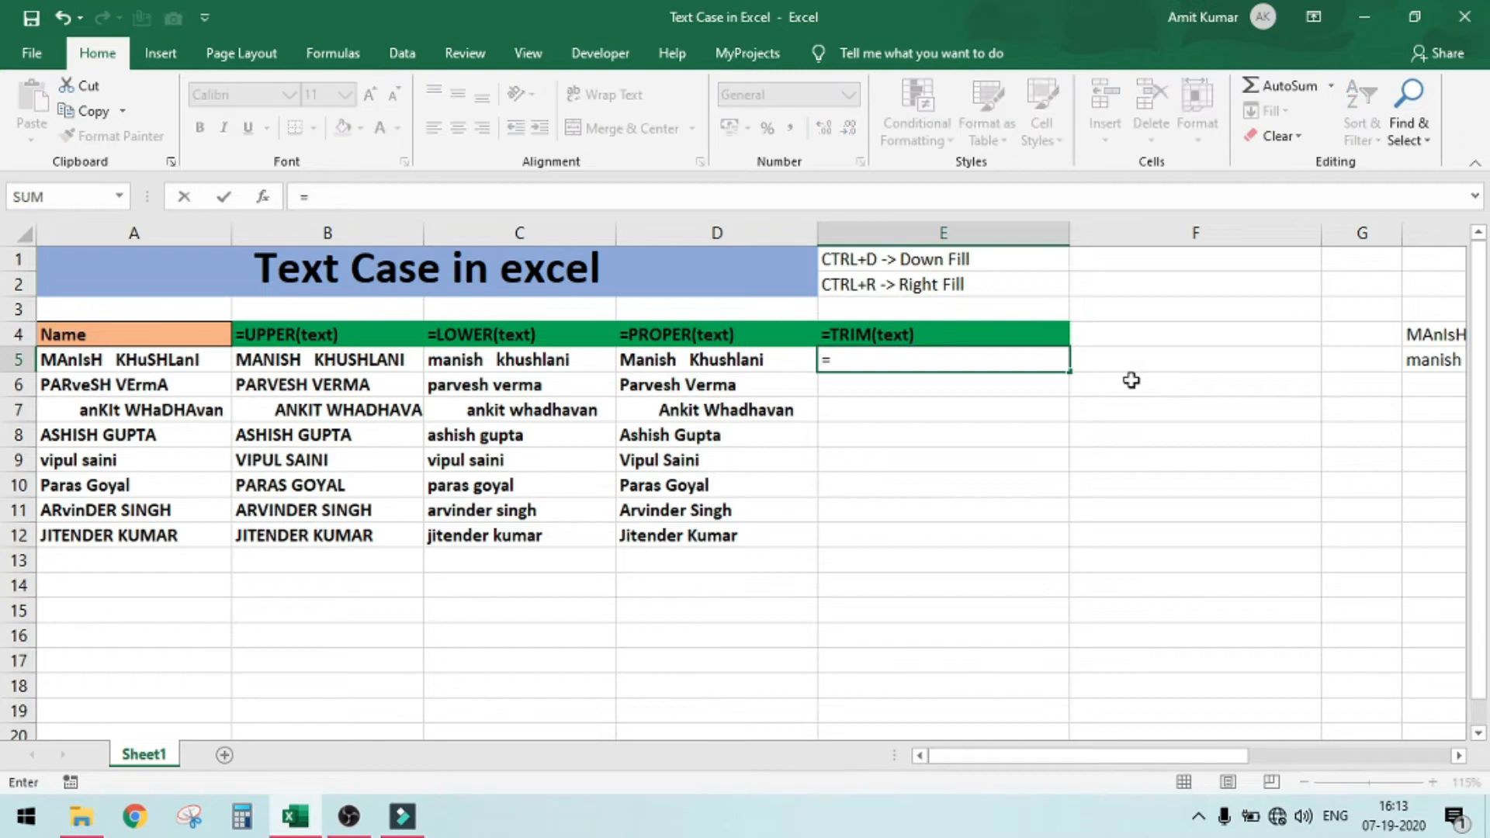
{"action": "type", "text": "trim"}
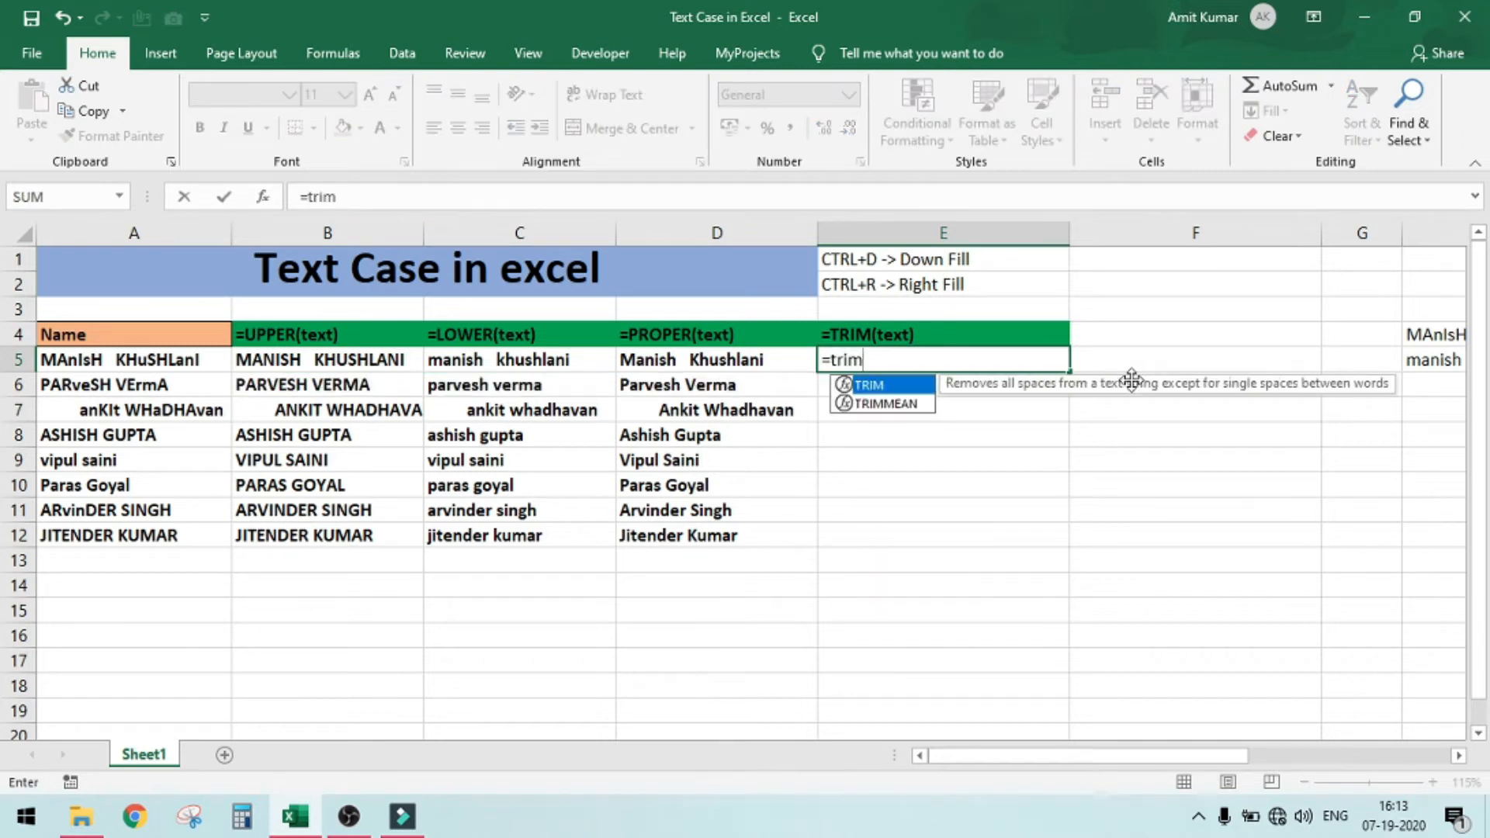
{"action": "key", "text": "Tab"}
{"action": "left_click", "coordinate": [171, 360]}
{"action": "type", "text": ")"}
{"action": "key", "text": "Return"}
{"action": "key", "text": "Up"}
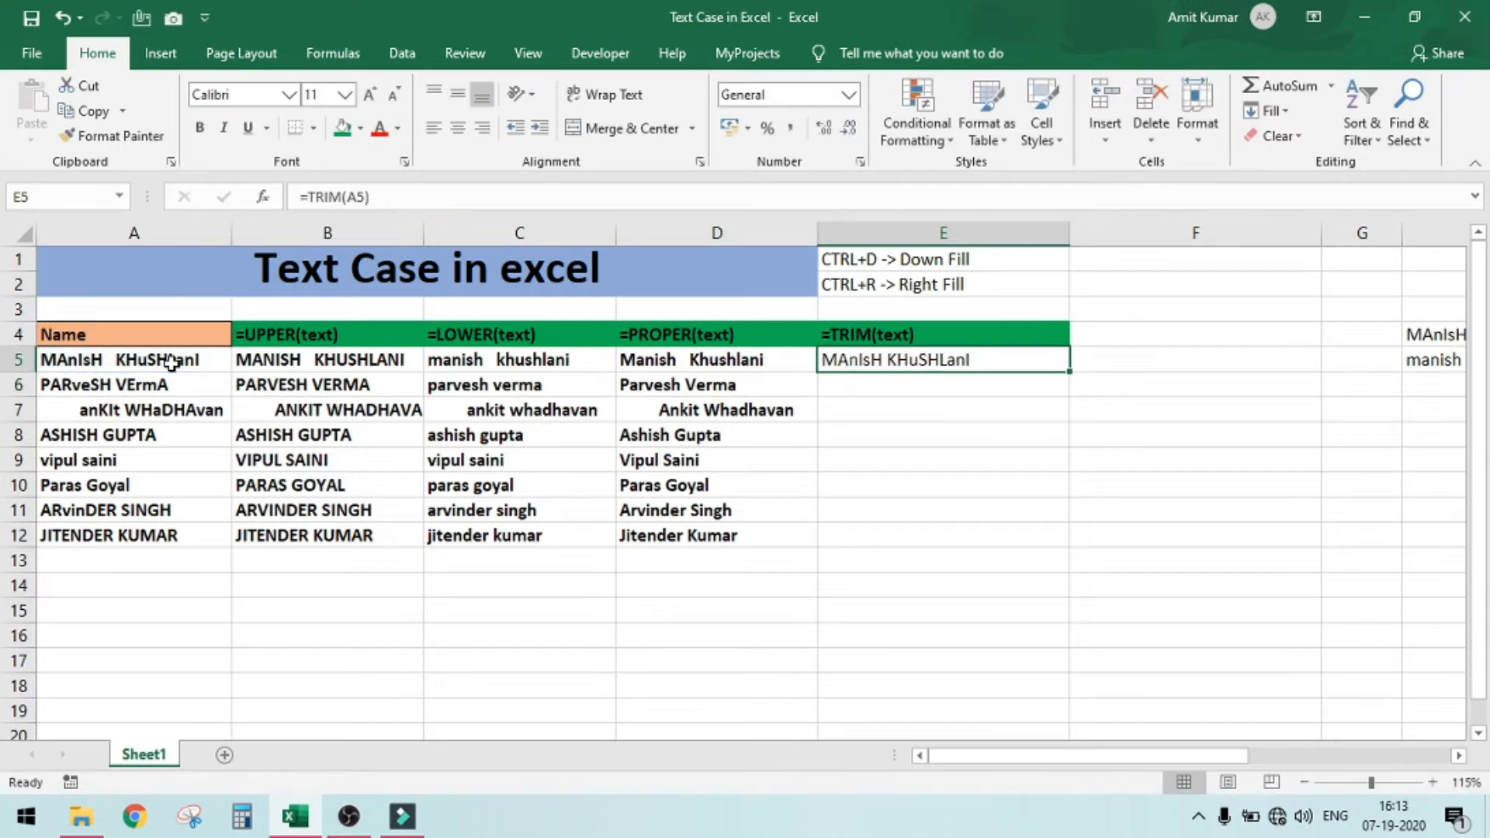
Select the range E5 to E12 and fill the TRIM formula down through it
{"action": "key", "text": "shift+Down"}
{"action": "key", "text": "shift+Down"}
{"action": "key", "text": "shift+Down"}
{"action": "key", "text": "shift+Down"}
{"action": "key", "text": "shift+Down"}
{"action": "key", "text": "shift+Down"}
{"action": "key", "text": "shift+Down"}
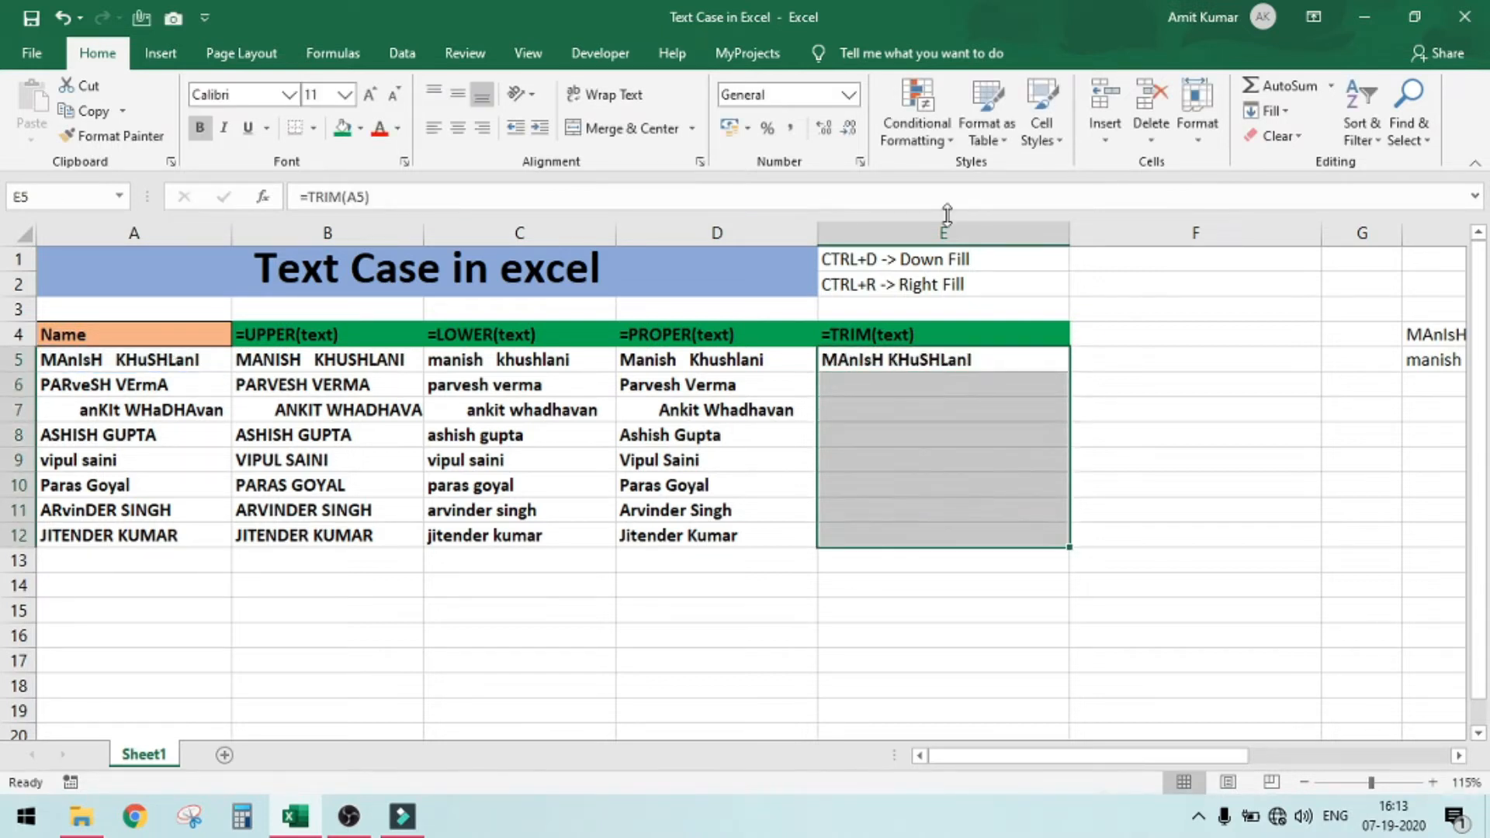
{"action": "key", "text": "ctrl+d"}
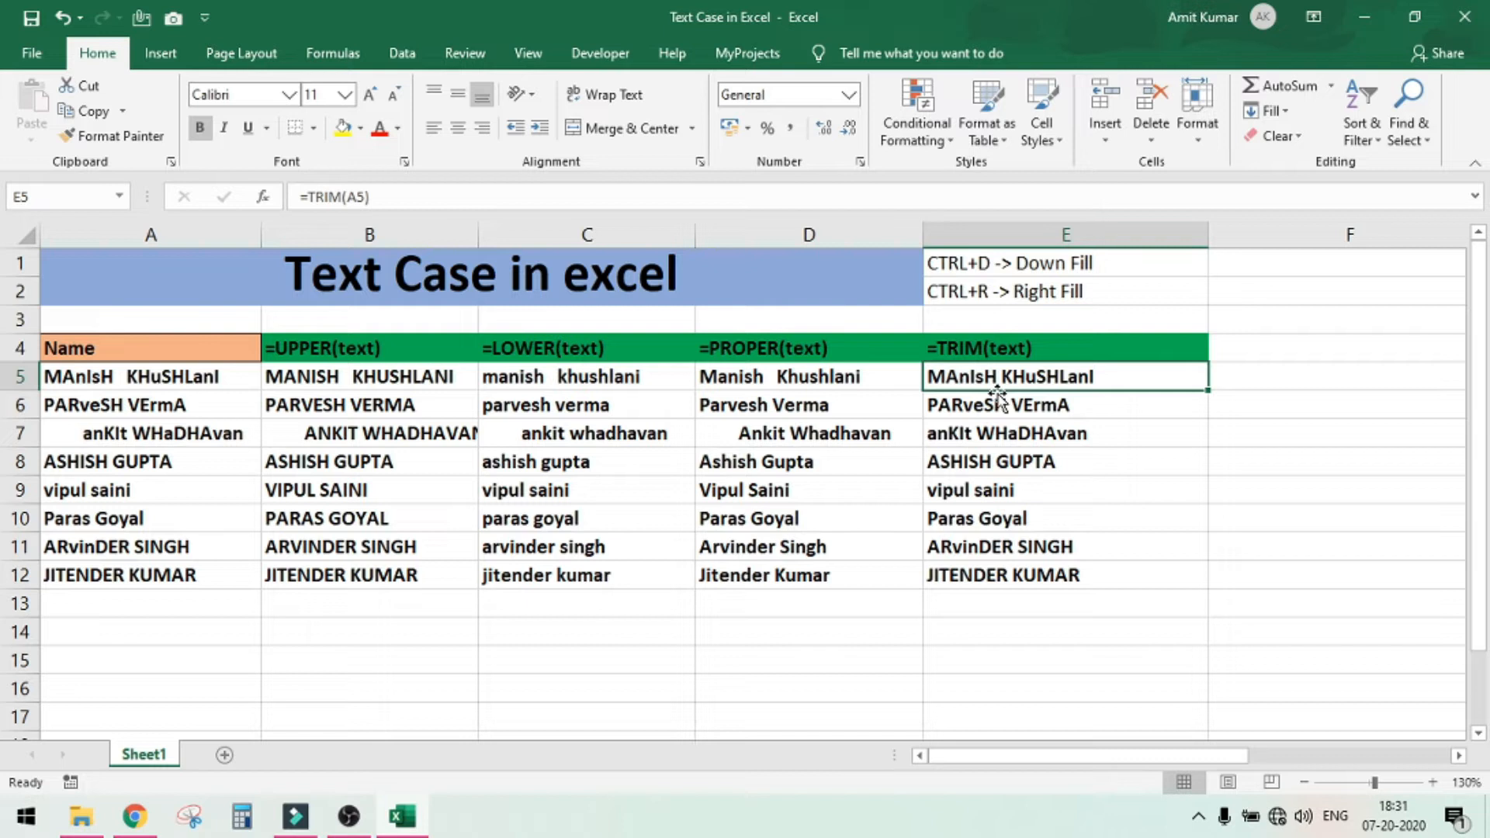
{"action": "left_click", "coordinate": [330, 354]}
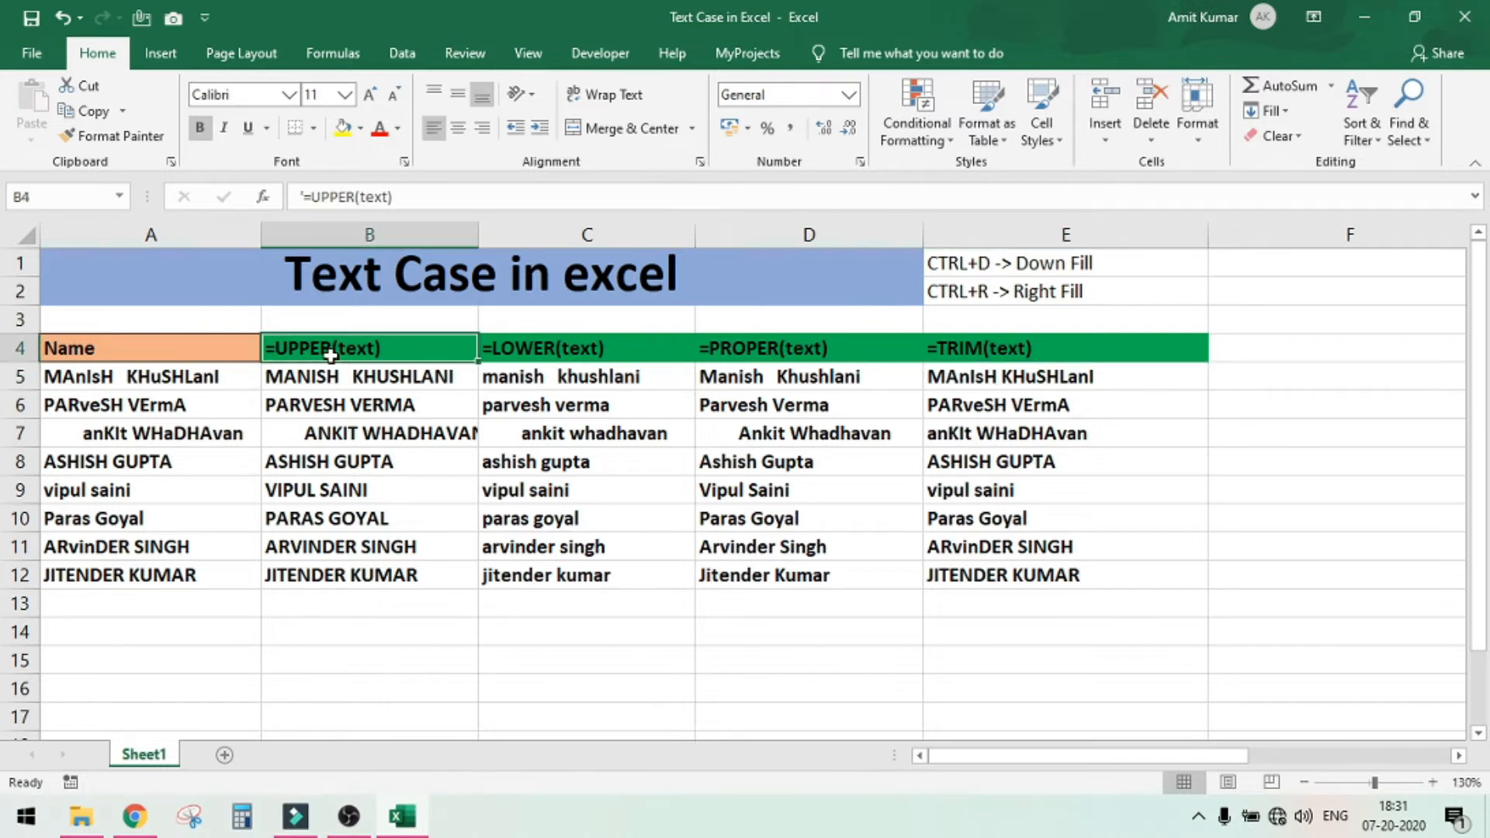
{"action": "left_click", "coordinate": [565, 357]}
{"action": "left_click", "coordinate": [759, 349]}
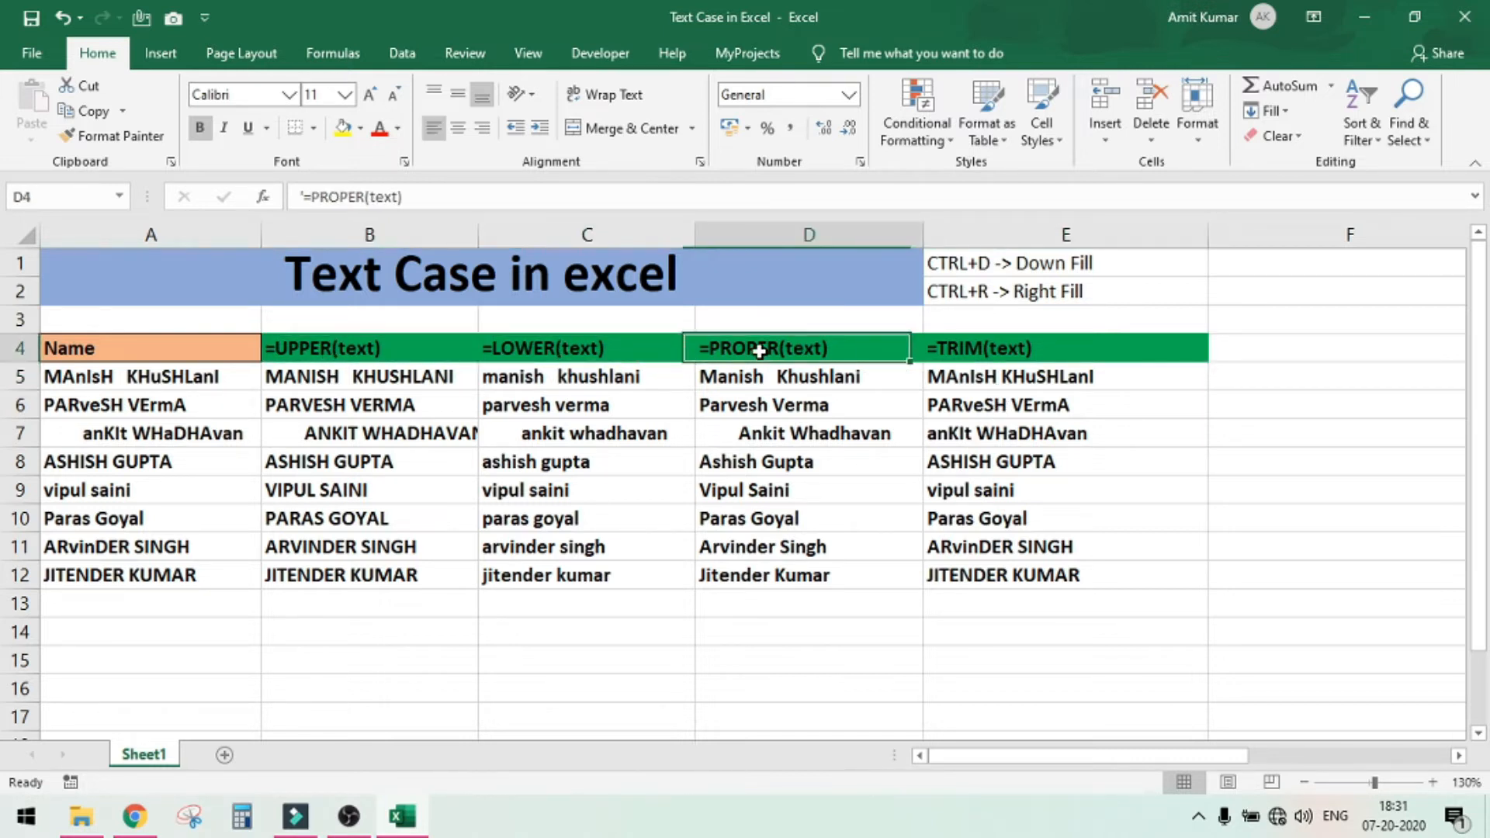
{"action": "left_click", "coordinate": [1001, 343]}
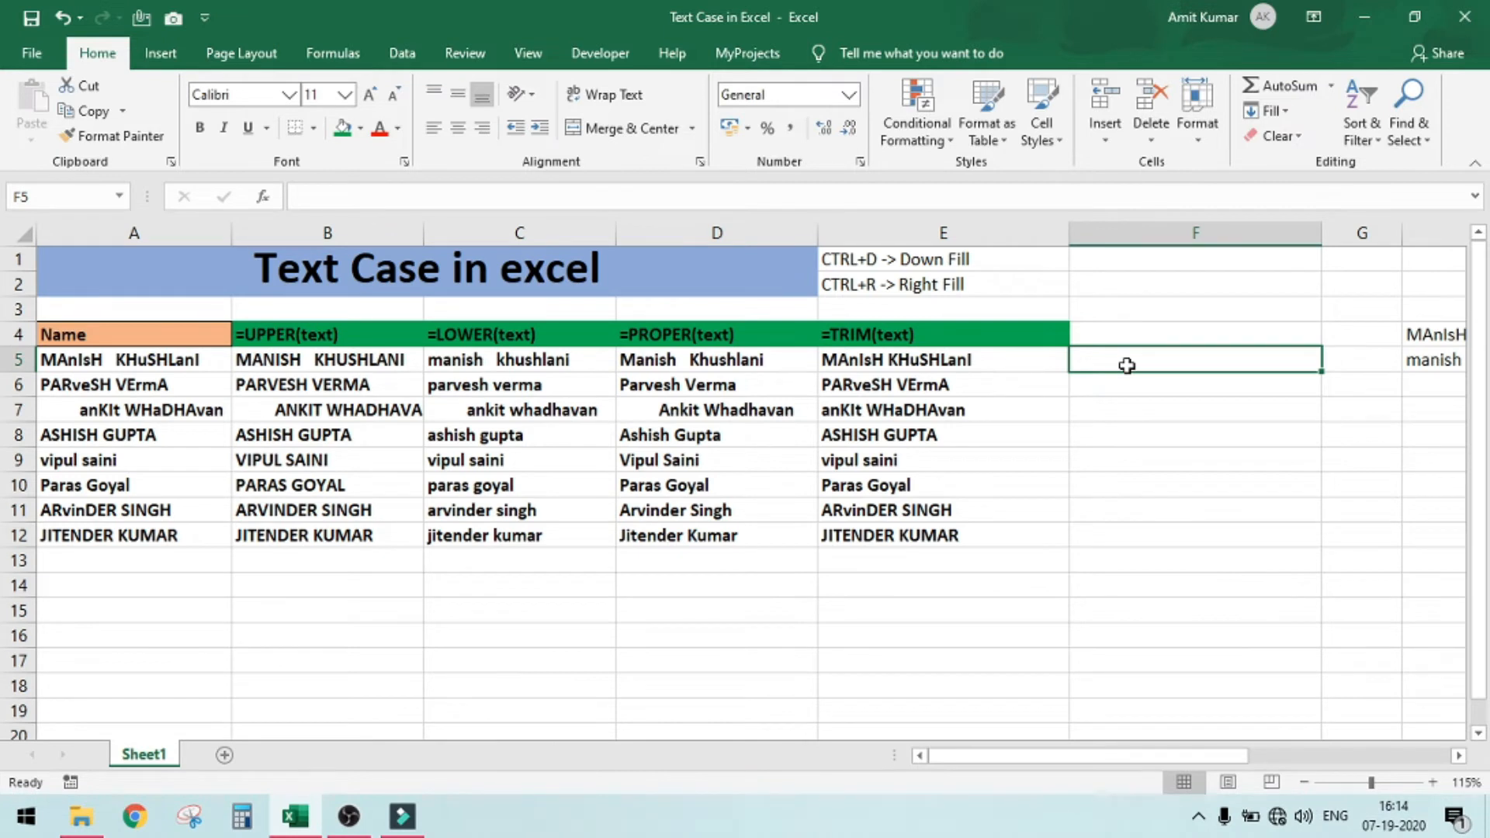
Enter =UPPER(A5) in cell F5 to convert the first name to uppercase
{"action": "type", "text": "=upp"}
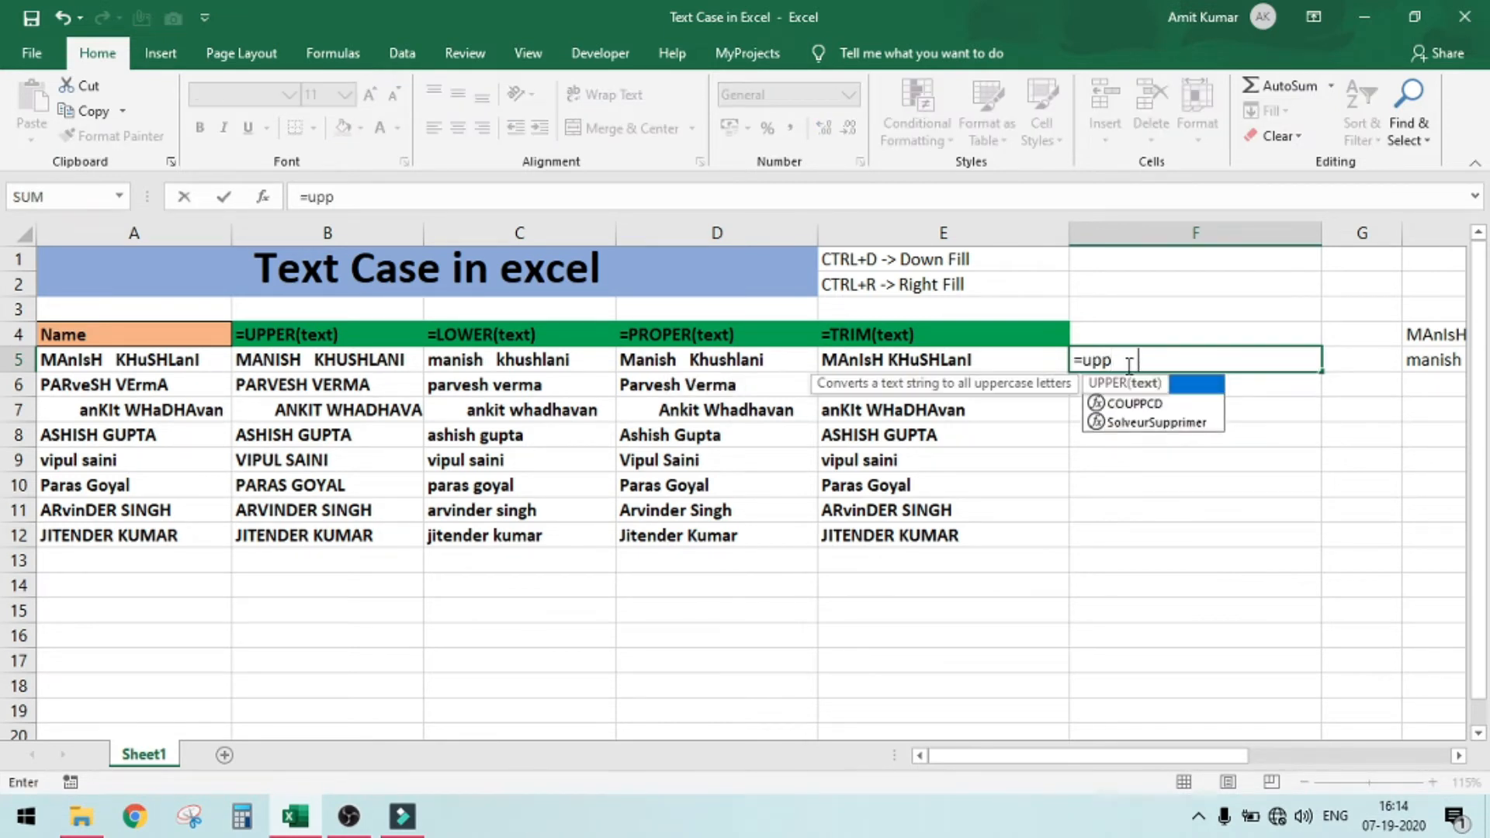
{"action": "key", "text": "Tab"}
{"action": "key", "text": "Left"}
{"action": "key", "text": "Left"}
{"action": "key", "text": "Left"}
{"action": "key", "text": "Left"}
{"action": "key", "text": "Left"}
{"action": "key", "text": "Return"}
{"action": "left_click", "coordinate": [1127, 363]}
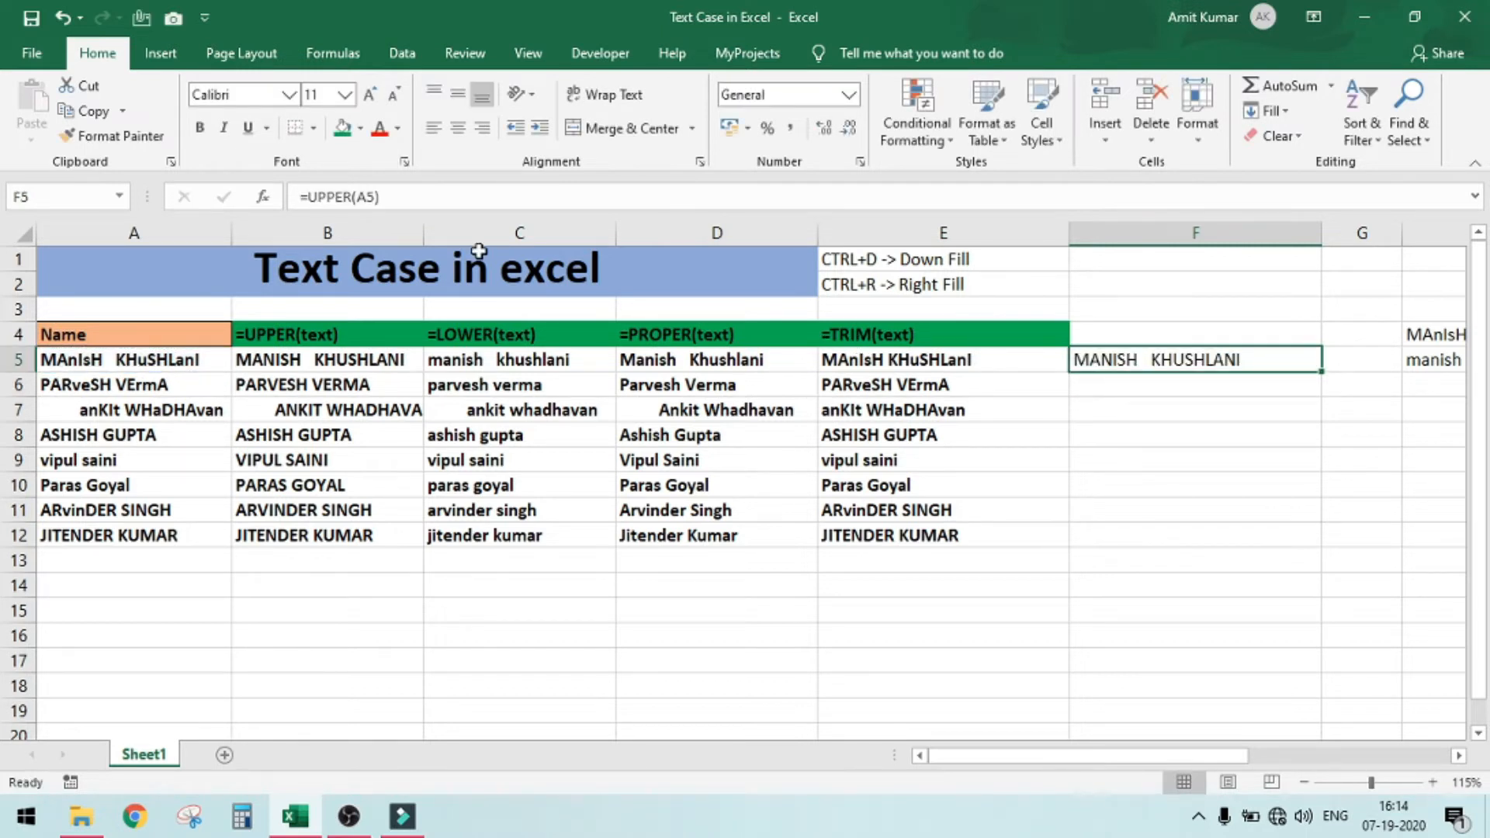
Wrap the formula in cell F5 in TRIM so it reads =TRIM(UPPER(A5))
{"action": "left_click", "coordinate": [315, 196]}
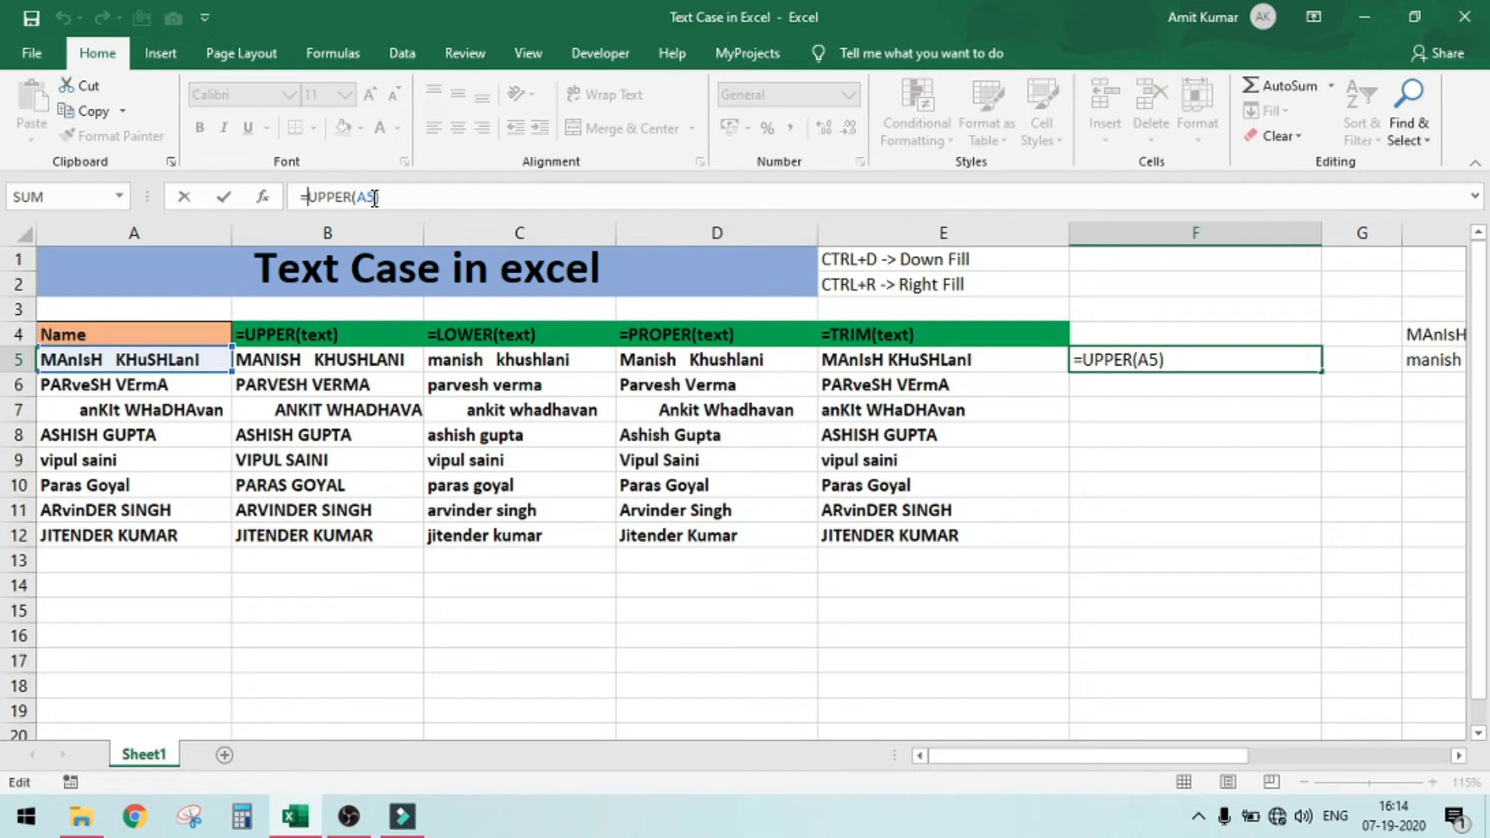
{"action": "type", "text": "trim"}
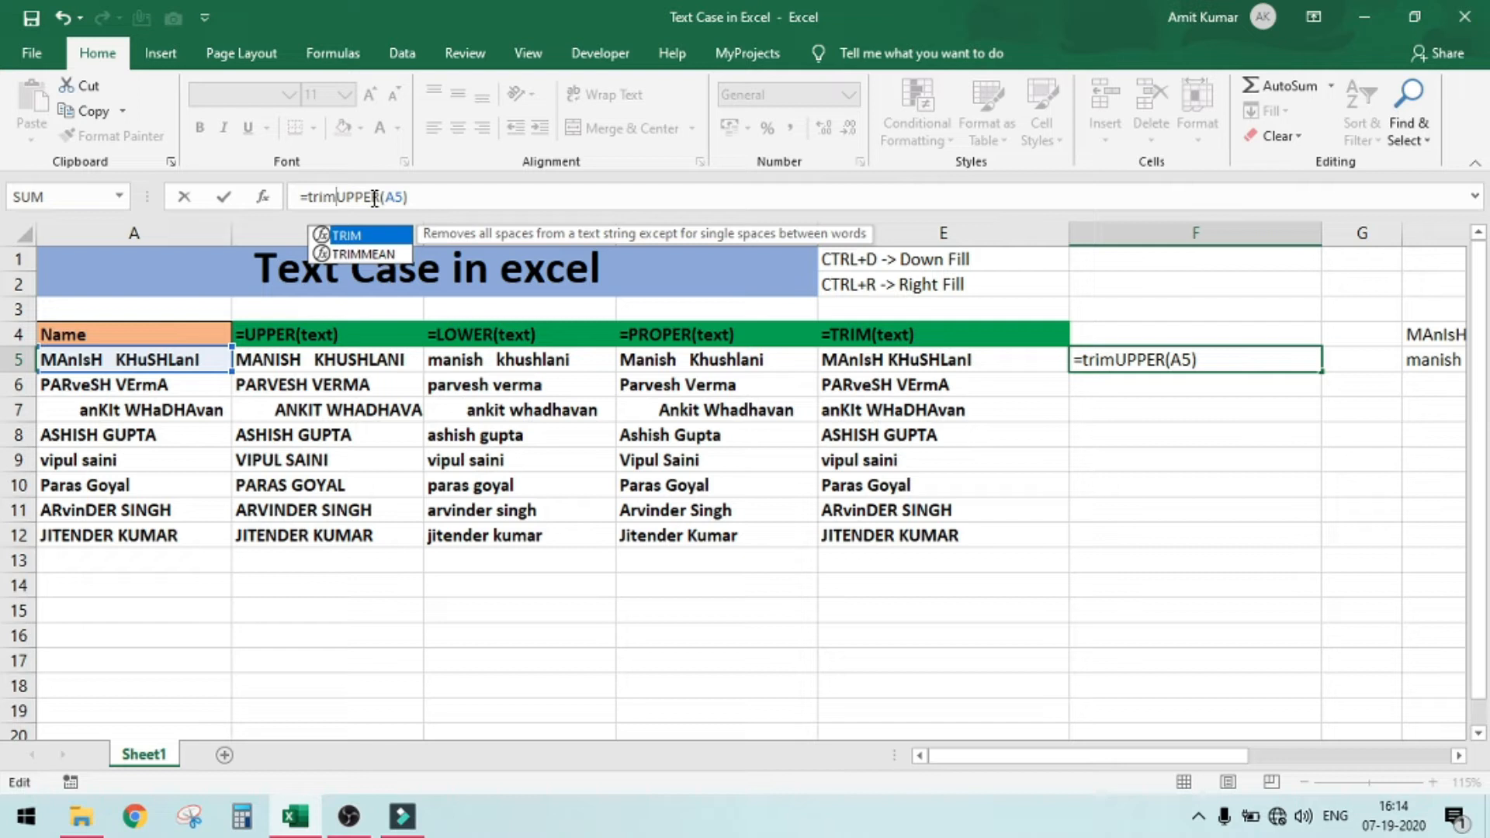
{"action": "key", "text": "Tab"}
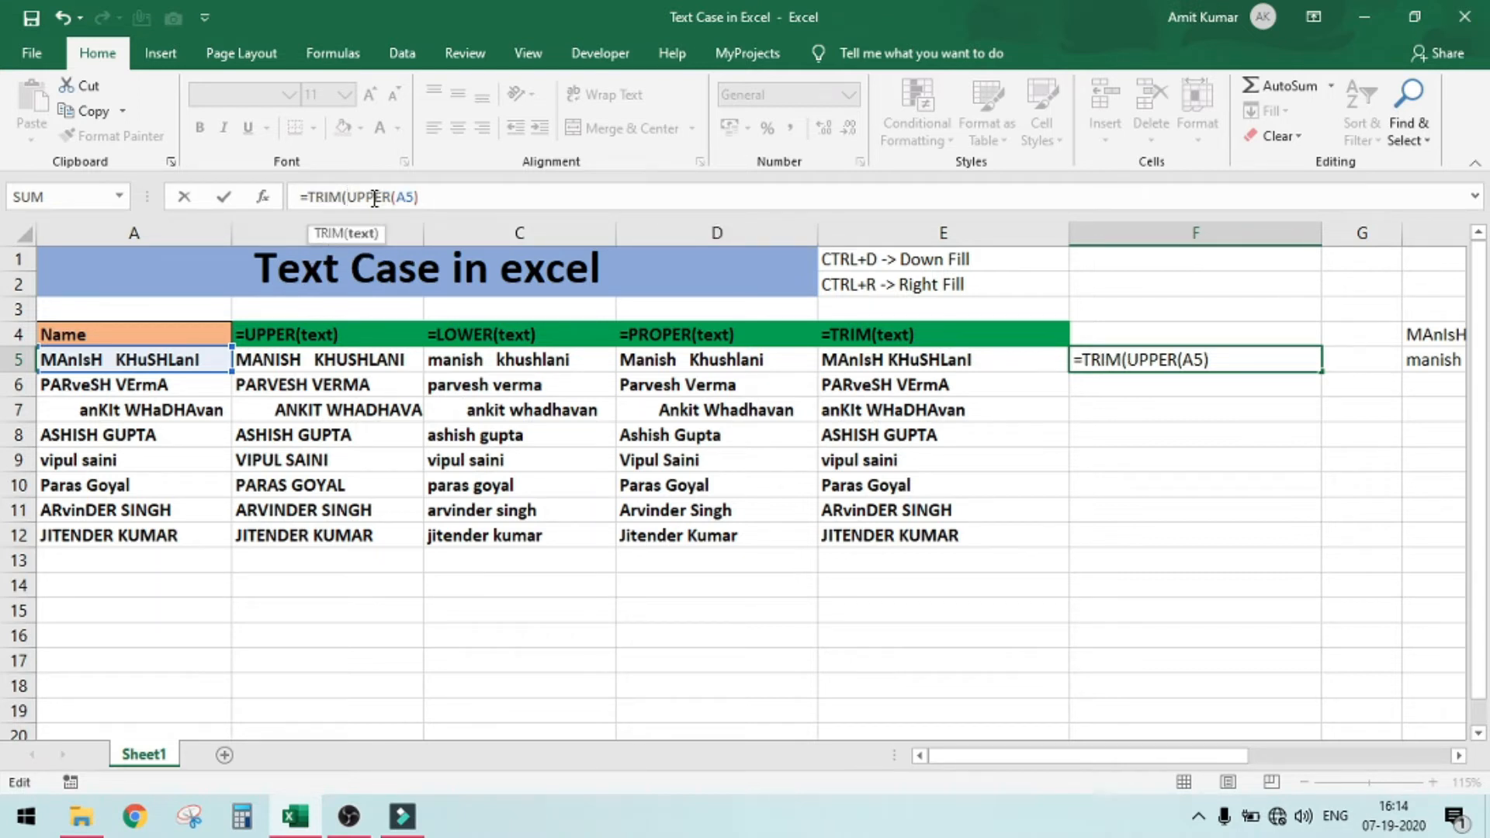
{"action": "left_click", "coordinate": [443, 197]}
{"action": "type", "text": ")"}
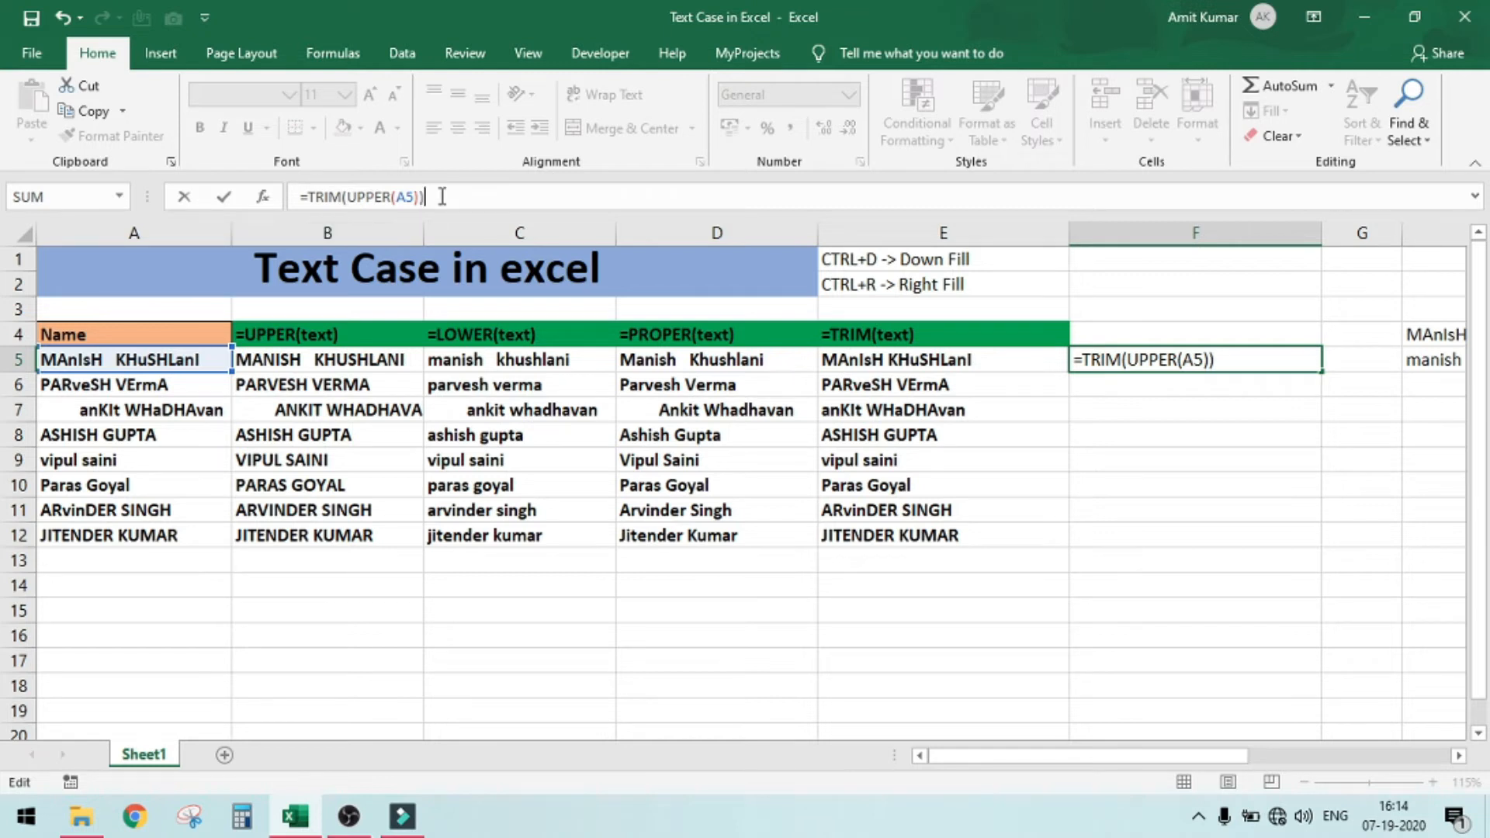
{"action": "key", "text": "Return"}
{"action": "key", "text": "Up"}
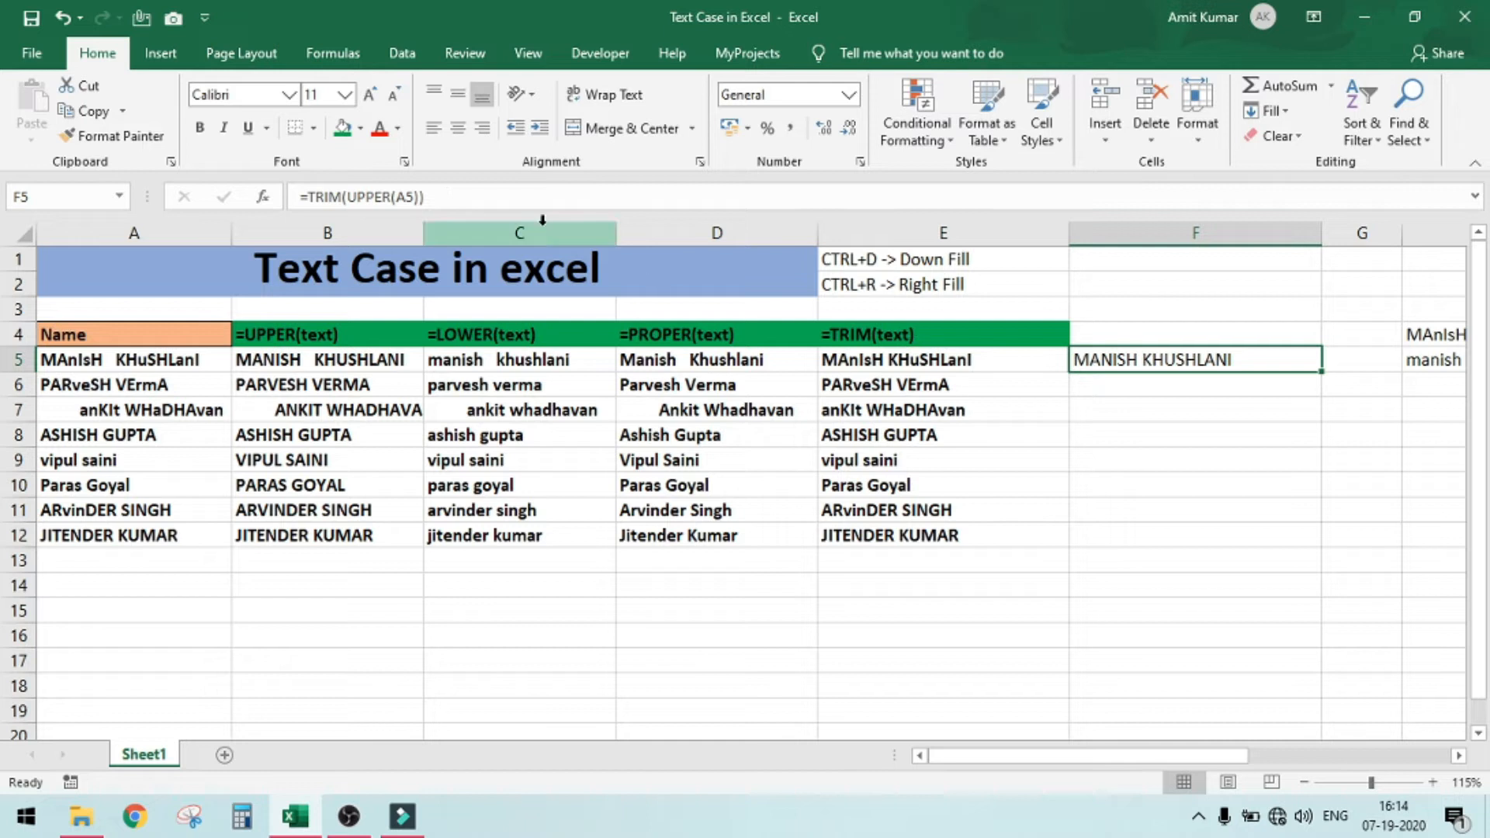
Fill the combined TRIM and UPPER formula from cell F5 down to F12
{"action": "left_click_drag", "start_coordinate": [300, 197], "coordinate": [439, 200]}
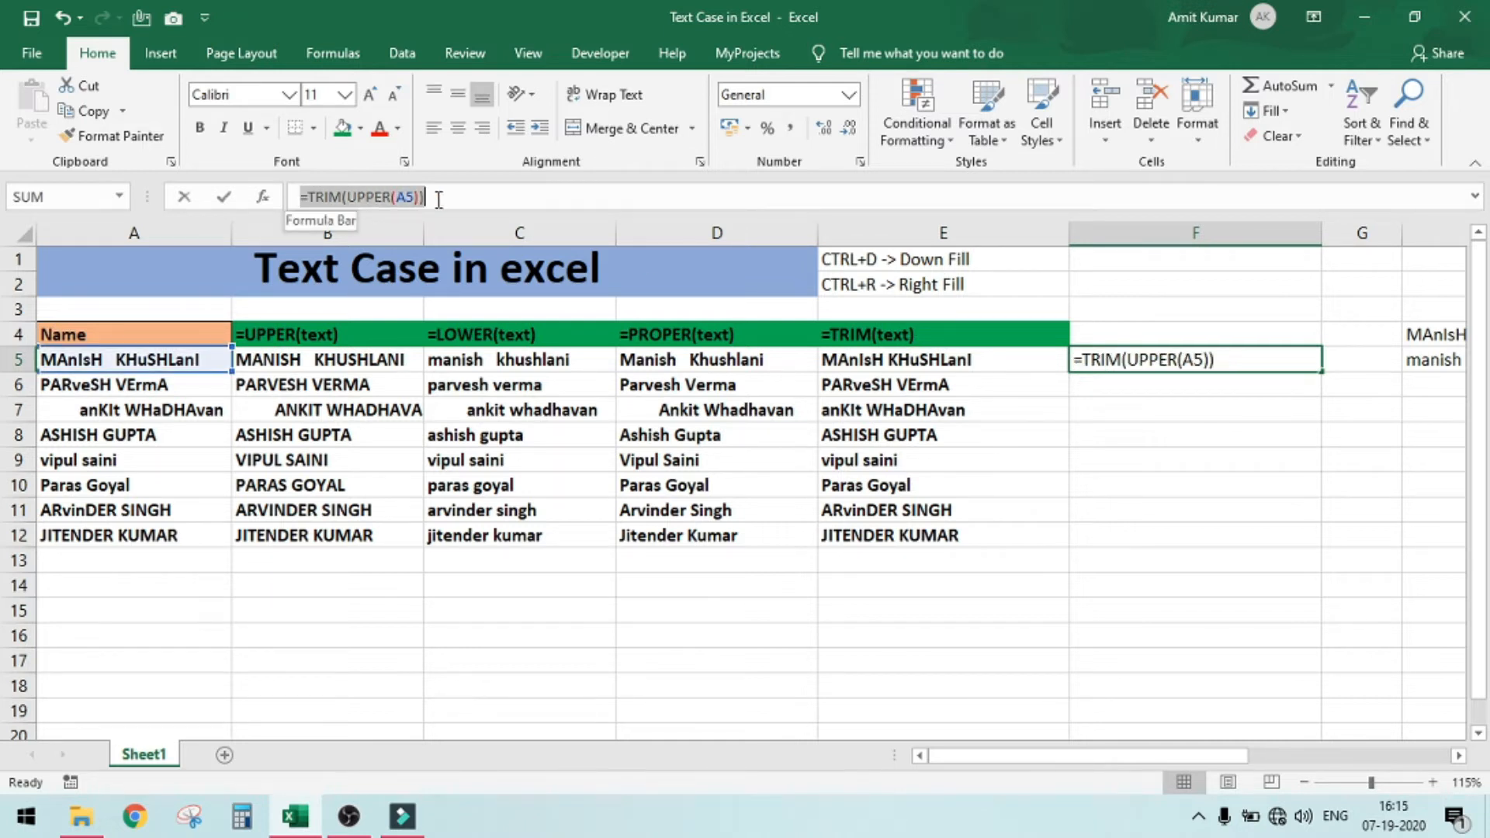
{"action": "key", "text": "Escape"}
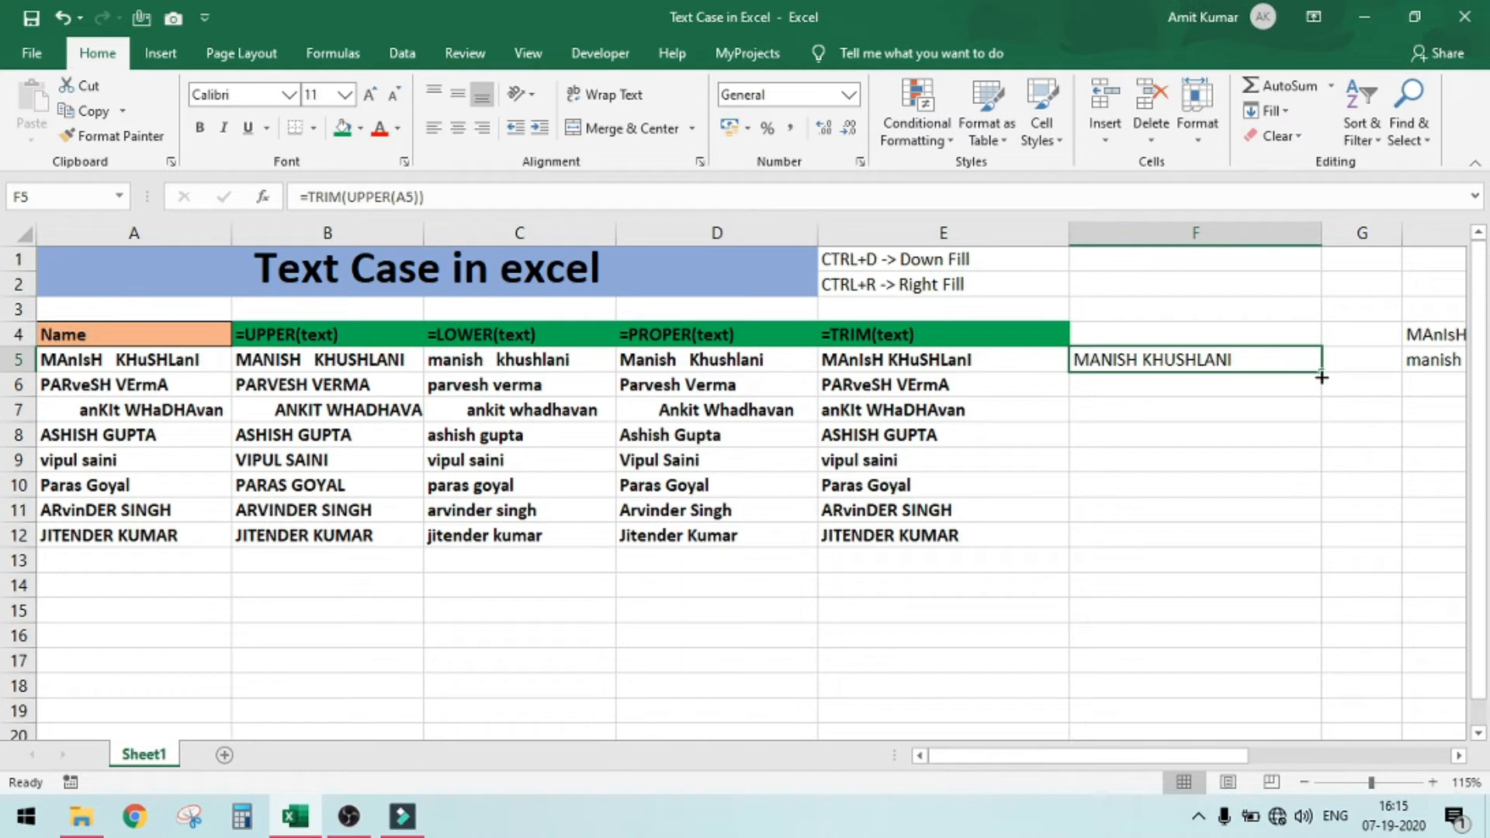
{"action": "left_click_drag", "start_coordinate": [1321, 377], "coordinate": [1323, 376]}
{"action": "double_click", "coordinate": [1322, 376]}
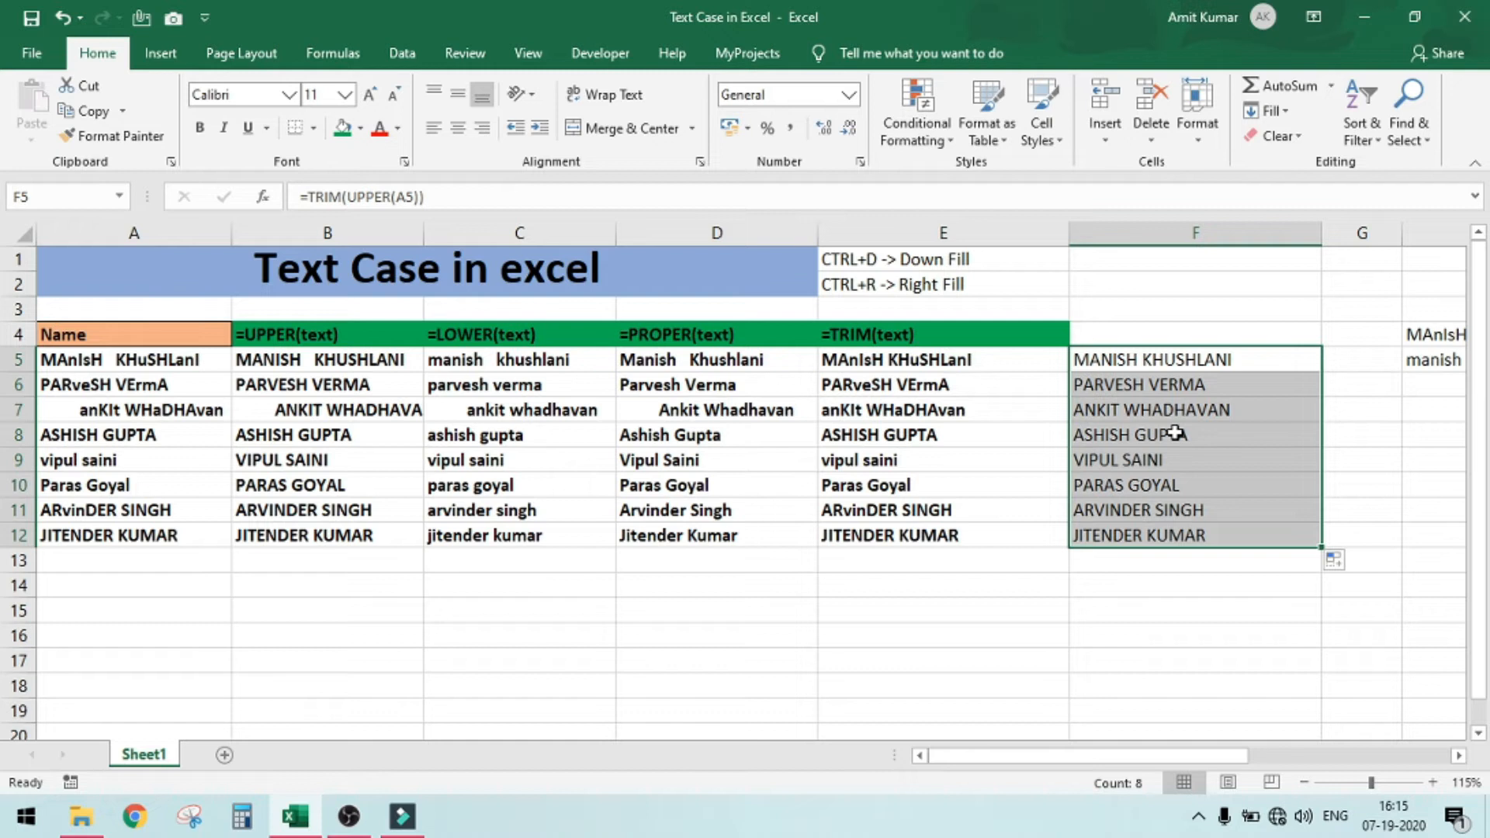
{"action": "key", "text": "Up"}
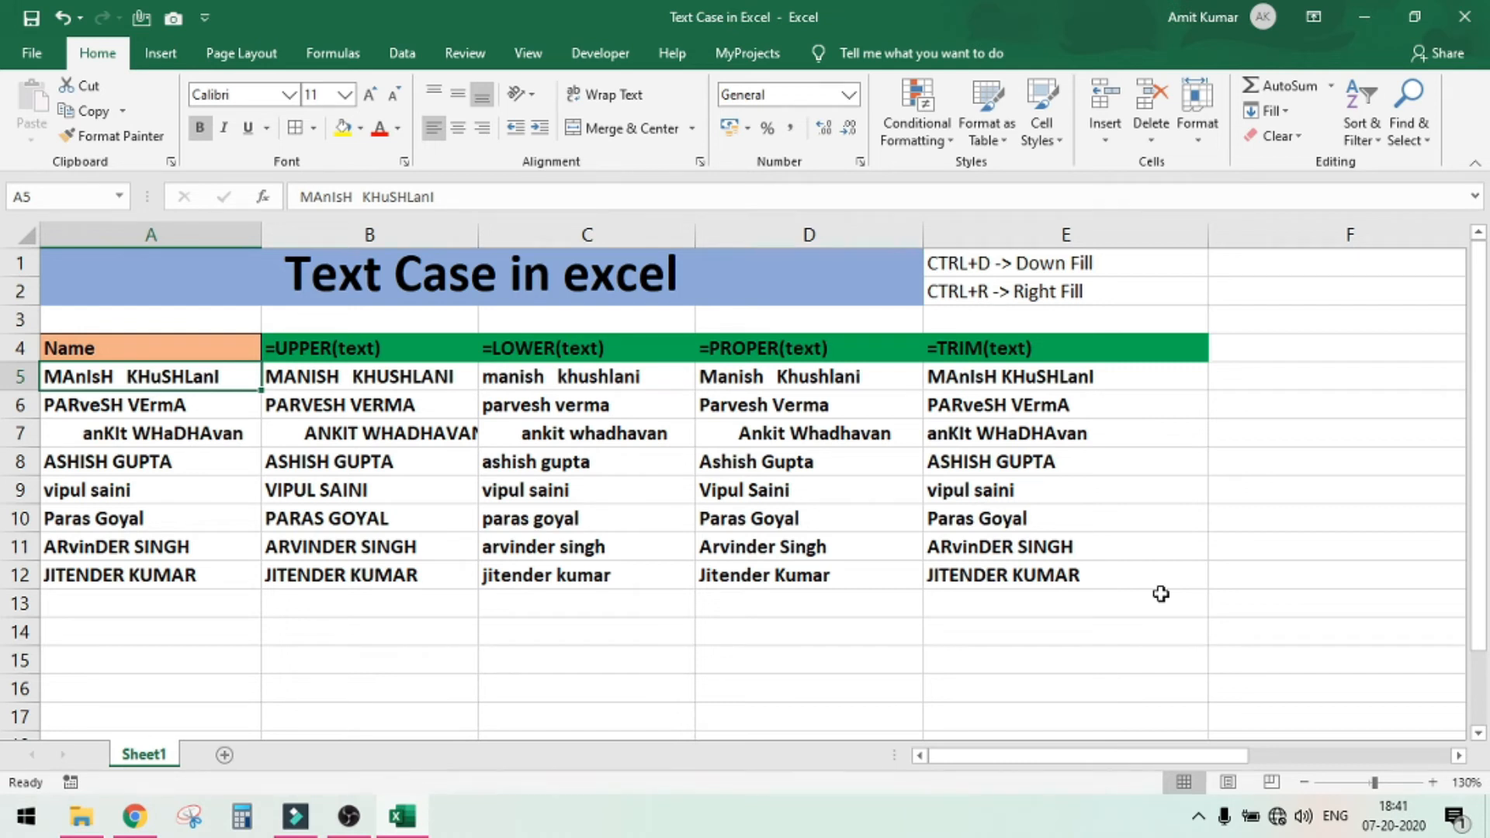
Enter =TRIM(LOWER(H4)) in cell H5, below the first name of the horizontal name list
{"action": "key", "text": "Right"}
{"action": "key", "text": "Right"}
{"action": "key", "text": "Right"}
{"action": "key", "text": "Right"}
{"action": "key", "text": "Right"}
{"action": "key", "text": "Right"}
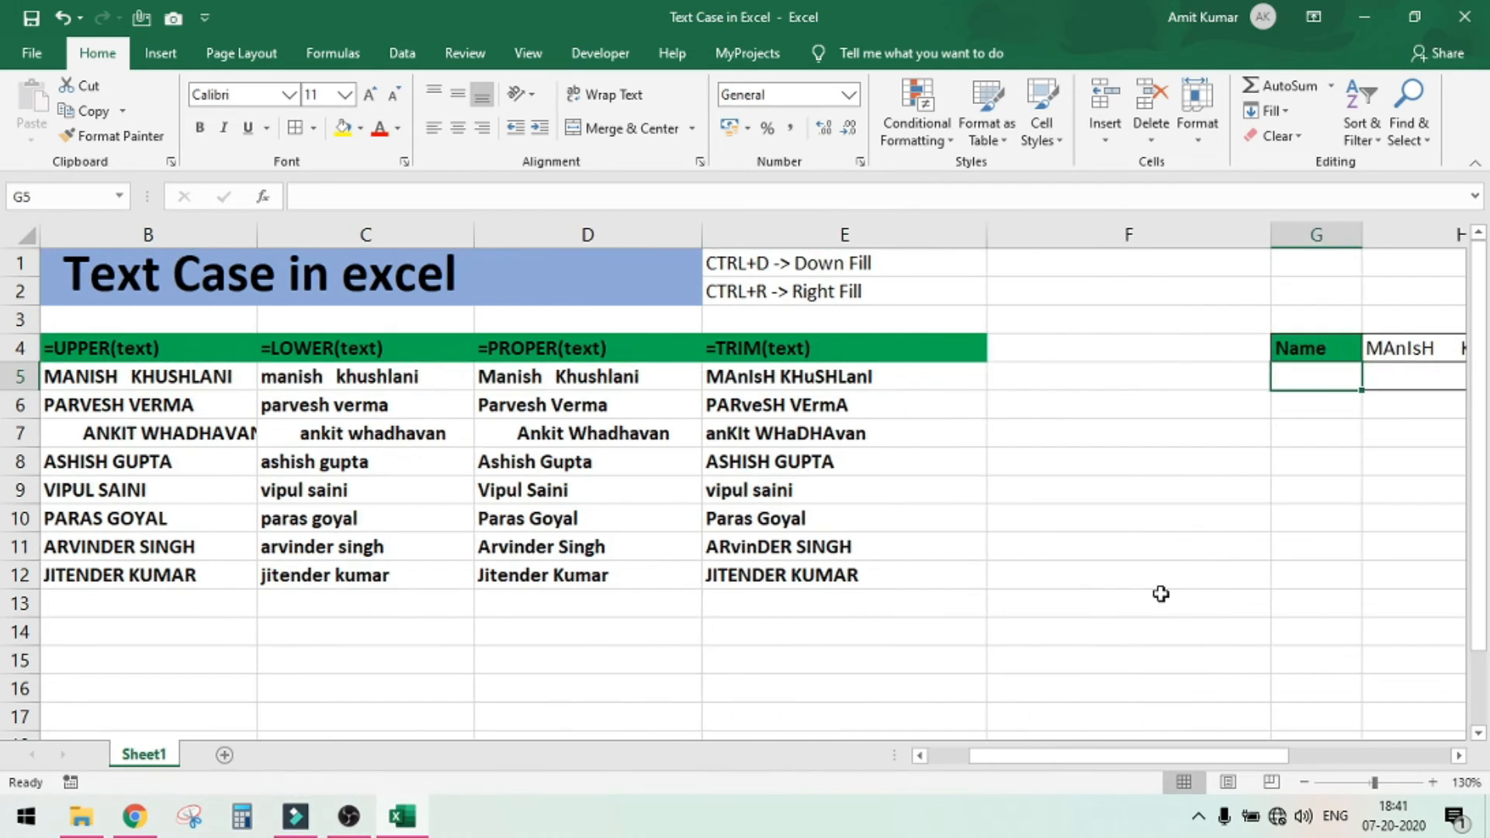
{"action": "key", "text": "Right"}
{"action": "key", "text": "Right"}
{"action": "key", "text": "Right"}
{"action": "key", "text": "Right"}
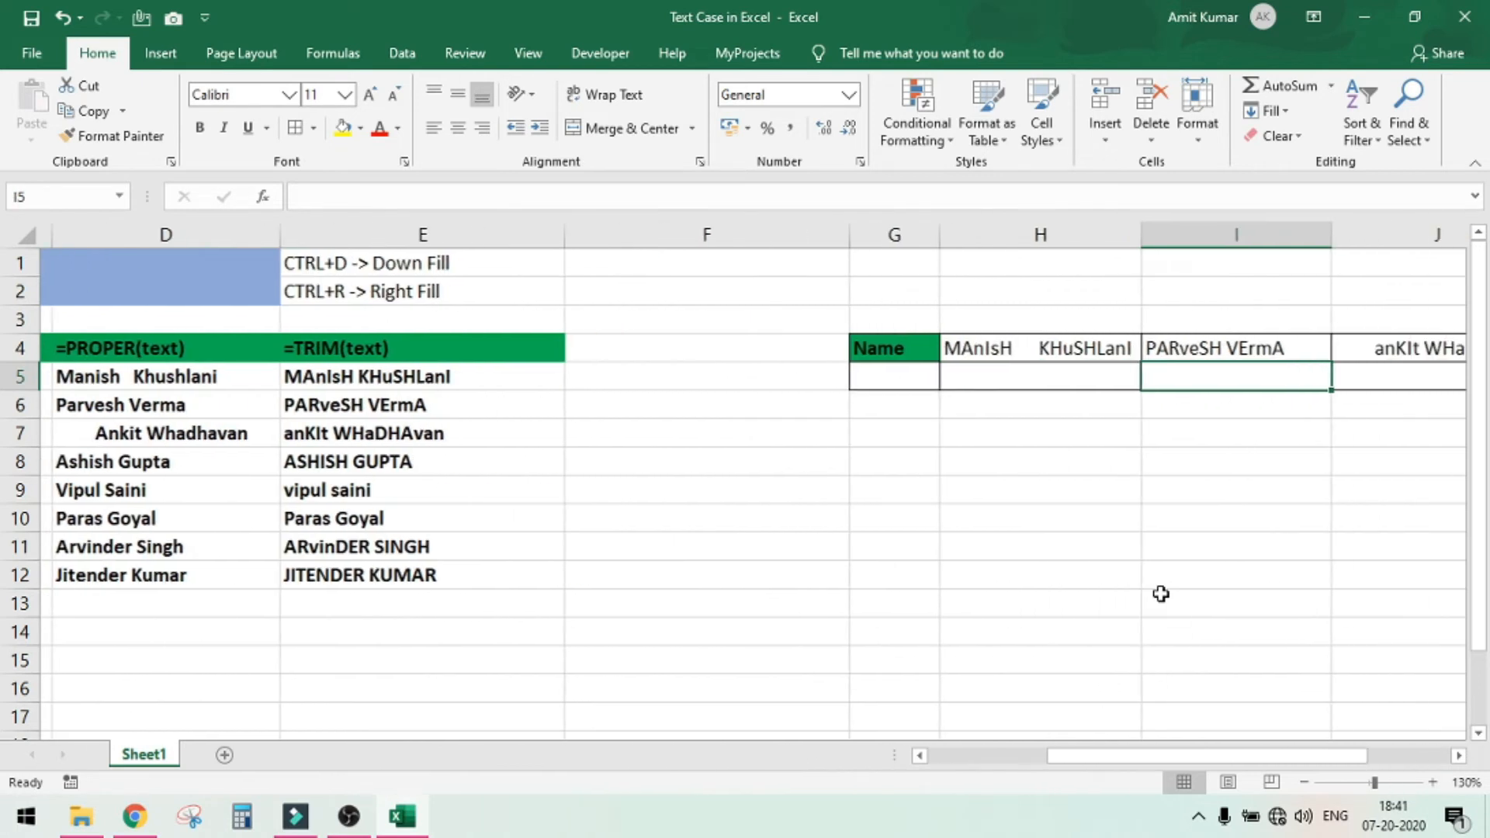
{"action": "key", "text": "Right"}
{"action": "key", "text": "Left"}
{"action": "key", "text": "Left"}
{"action": "key", "text": "Left"}
{"action": "key", "text": "Left"}
{"action": "key", "text": "Left"}
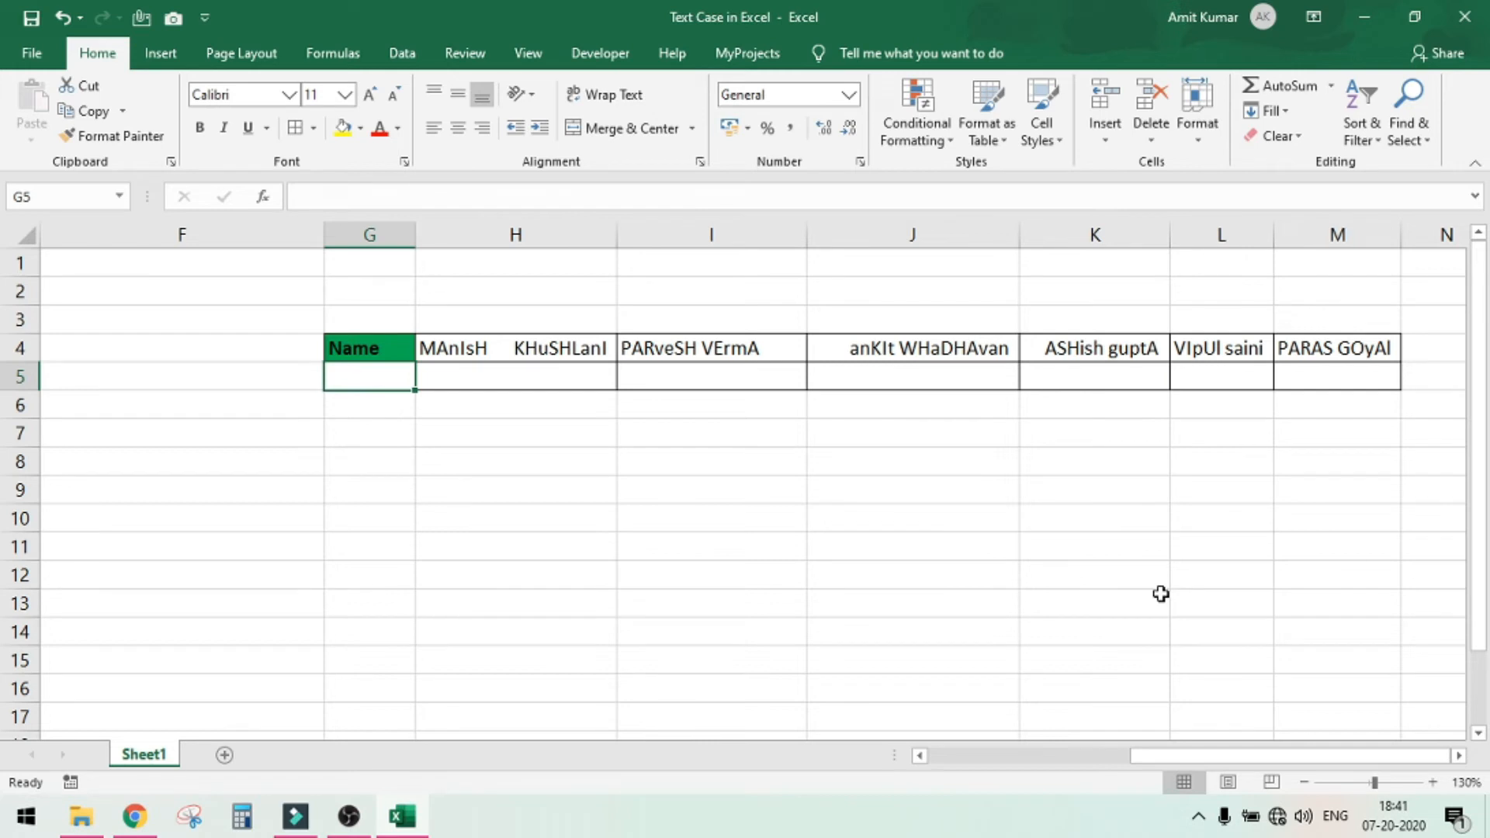
{"action": "key", "text": "Right"}
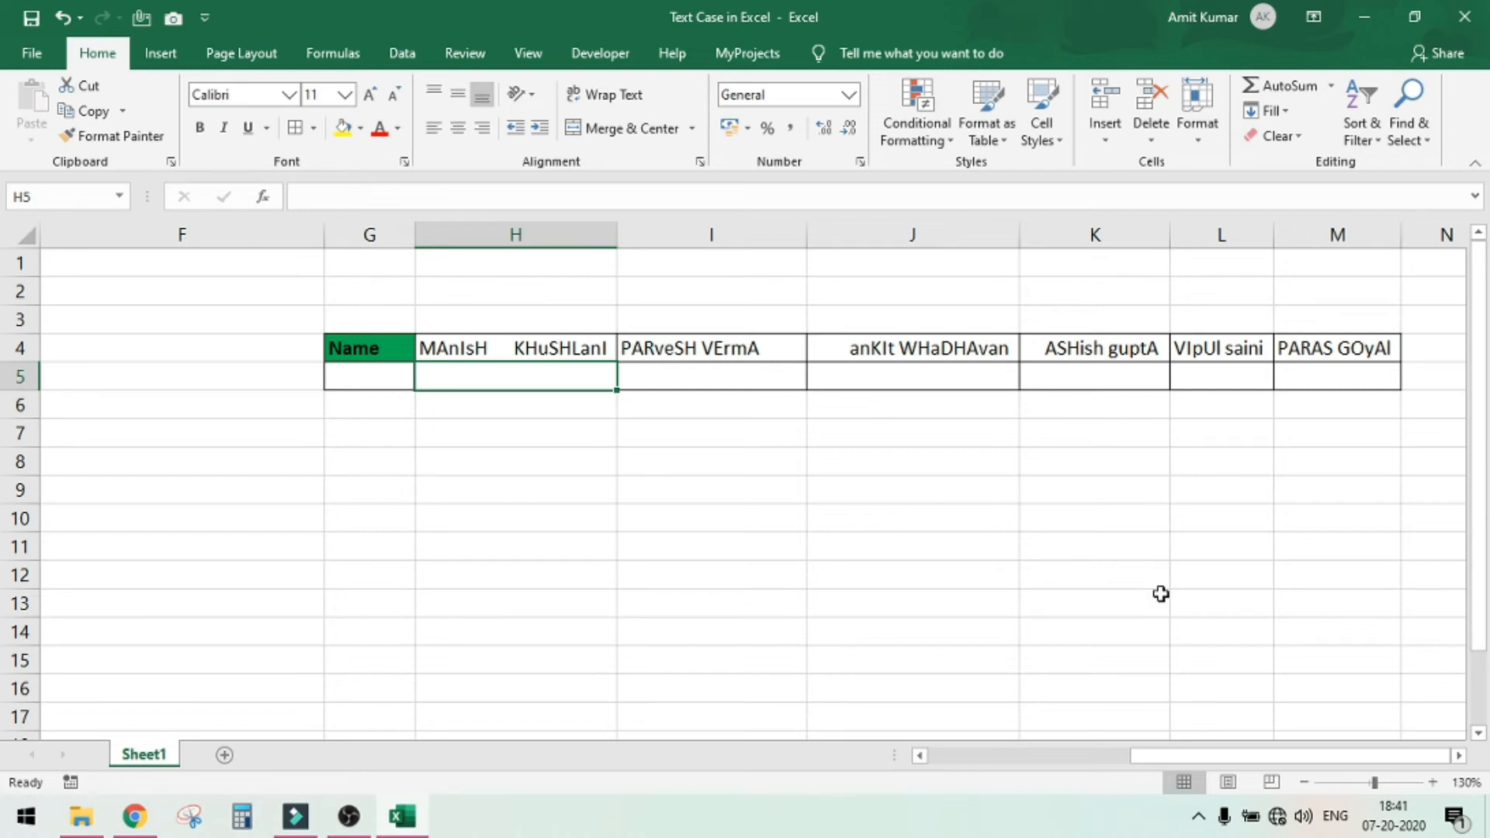
{"action": "type", "text": "=trim"}
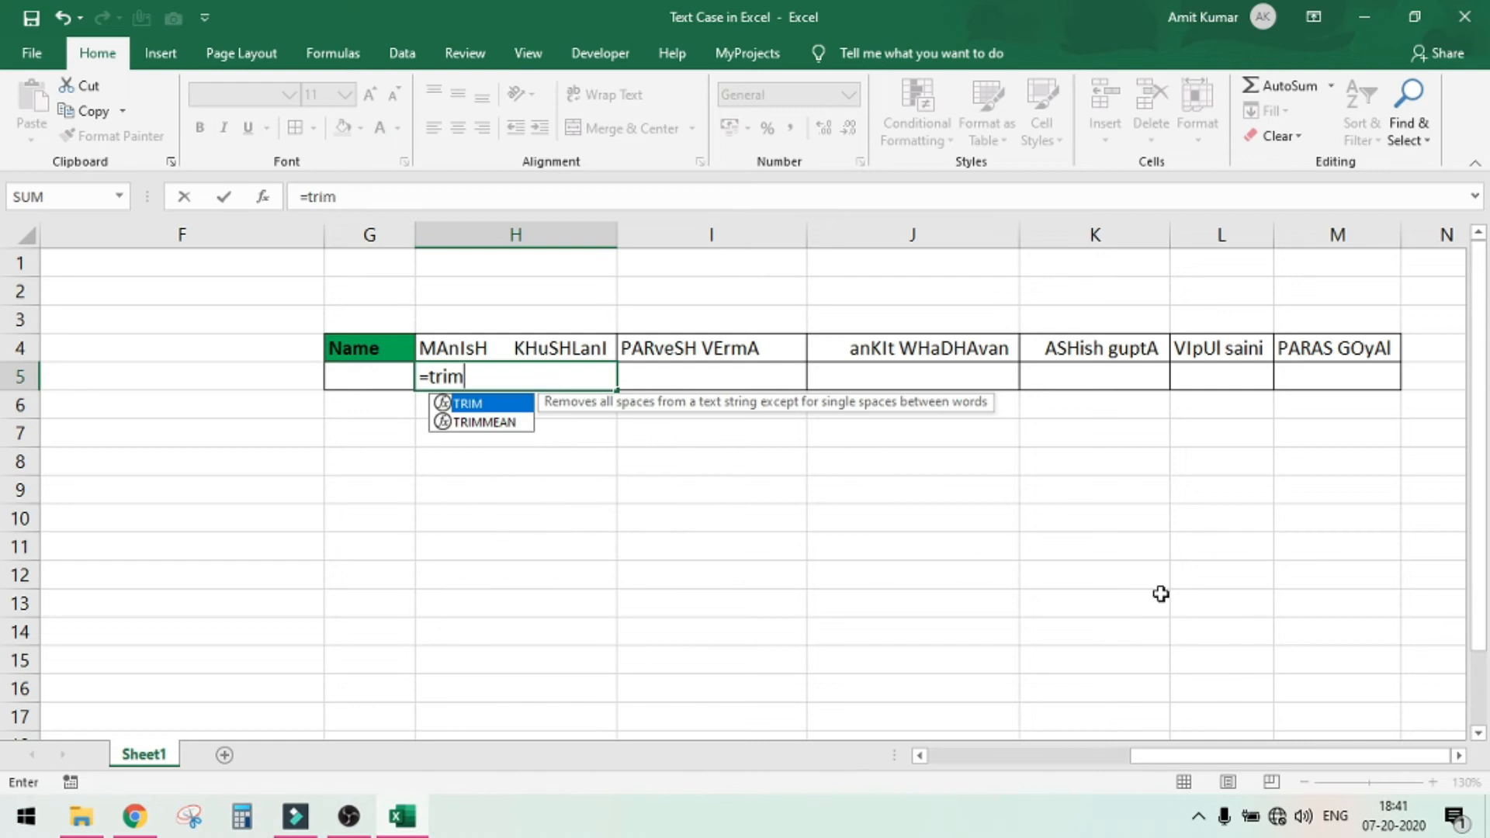
{"action": "key", "text": "Tab"}
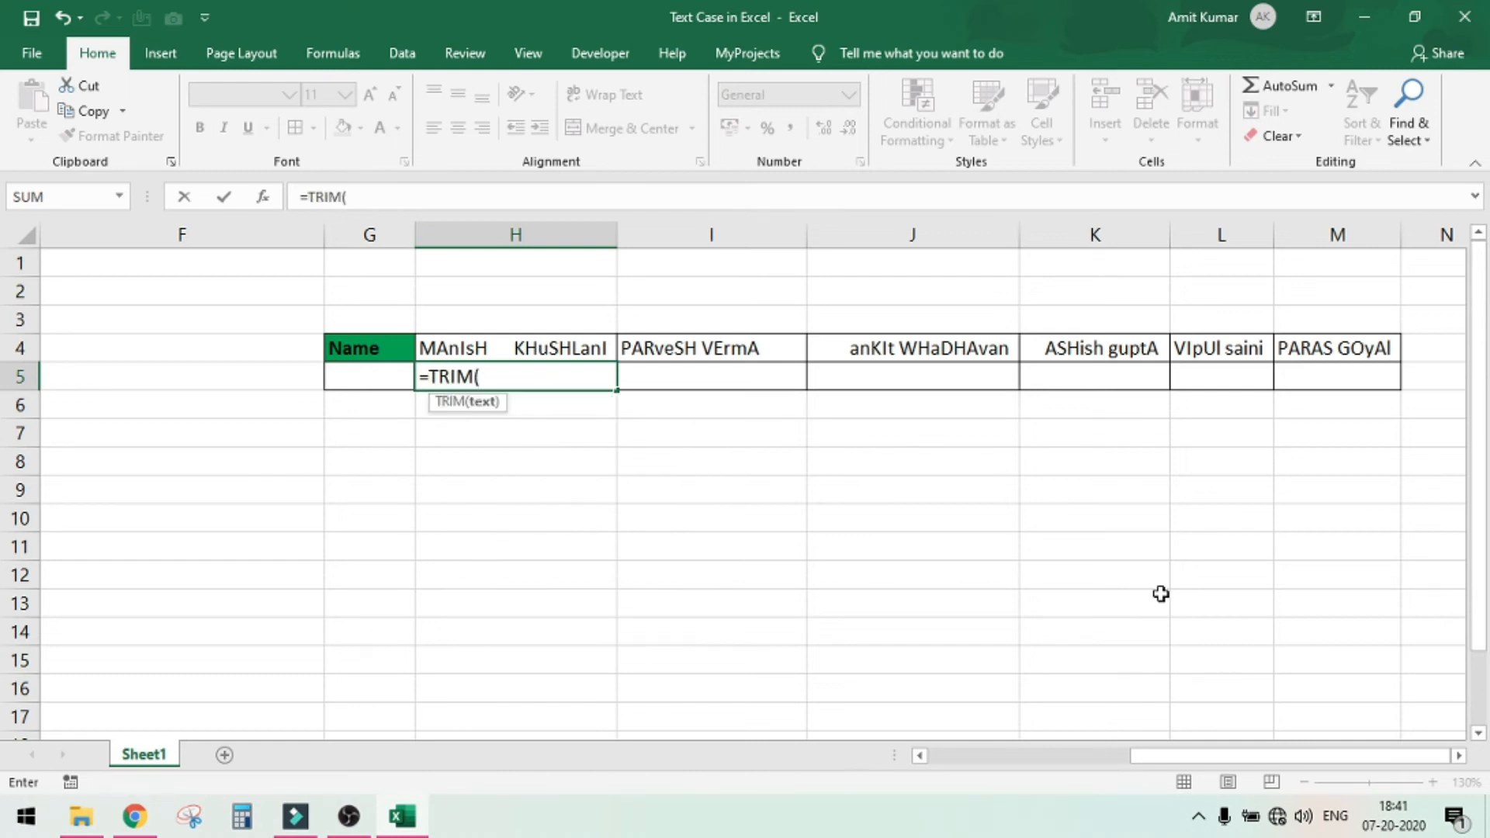
{"action": "type", "text": "l"}
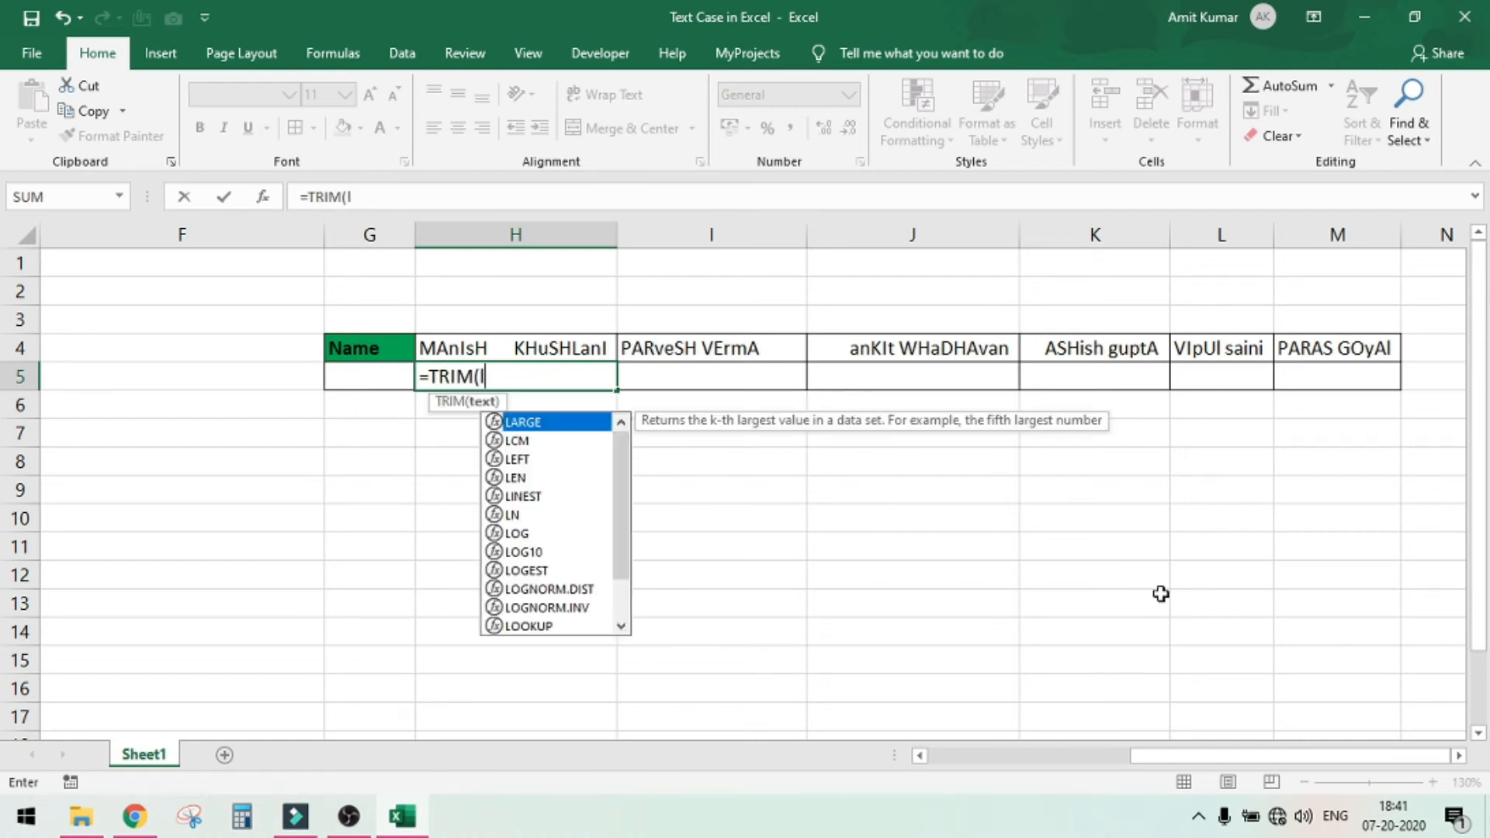
{"action": "type", "text": "ower"}
{"action": "key", "text": "Tab"}
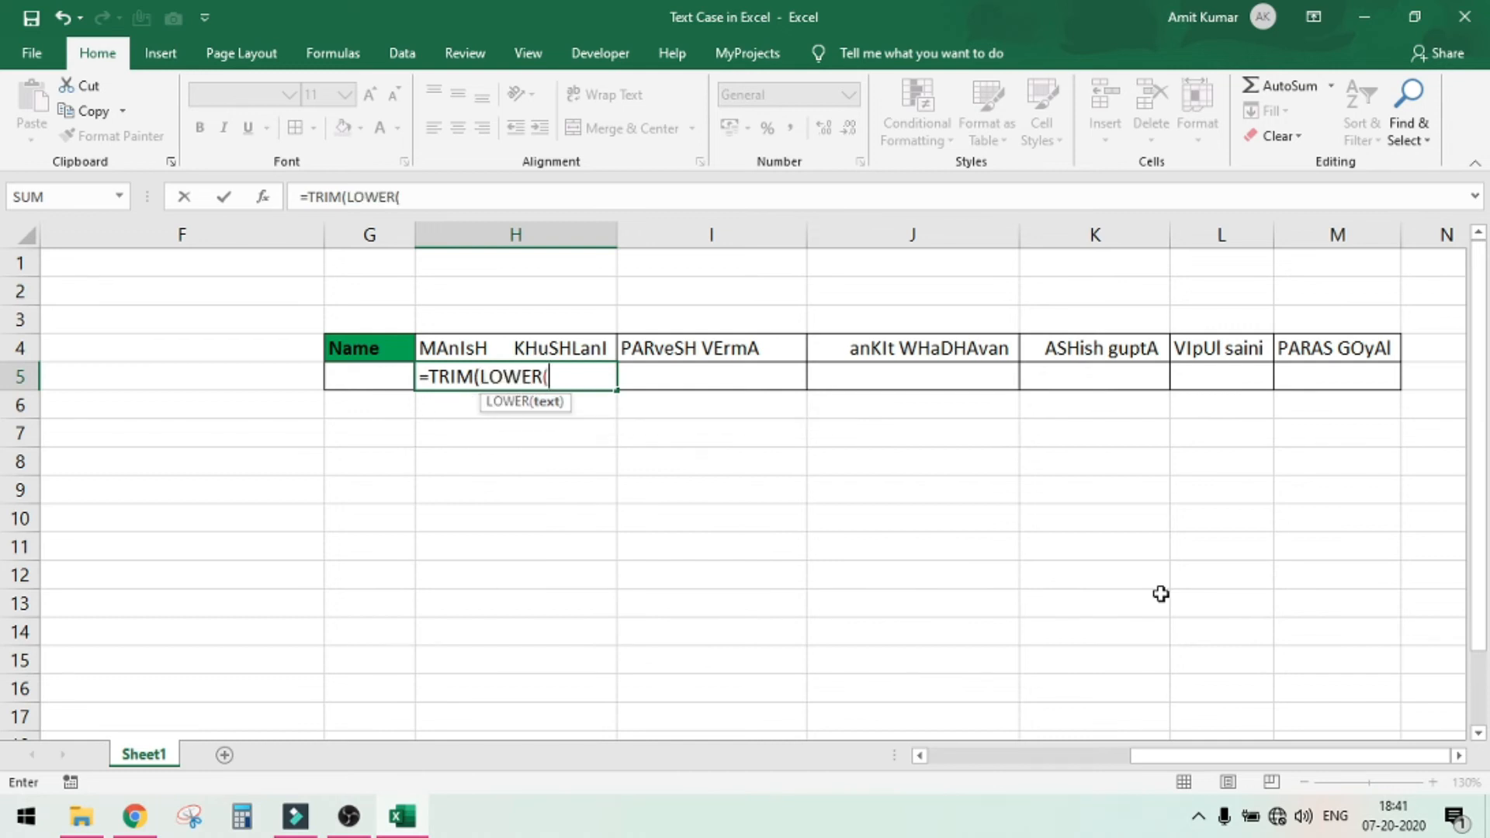
{"action": "left_click", "coordinate": [544, 349]}
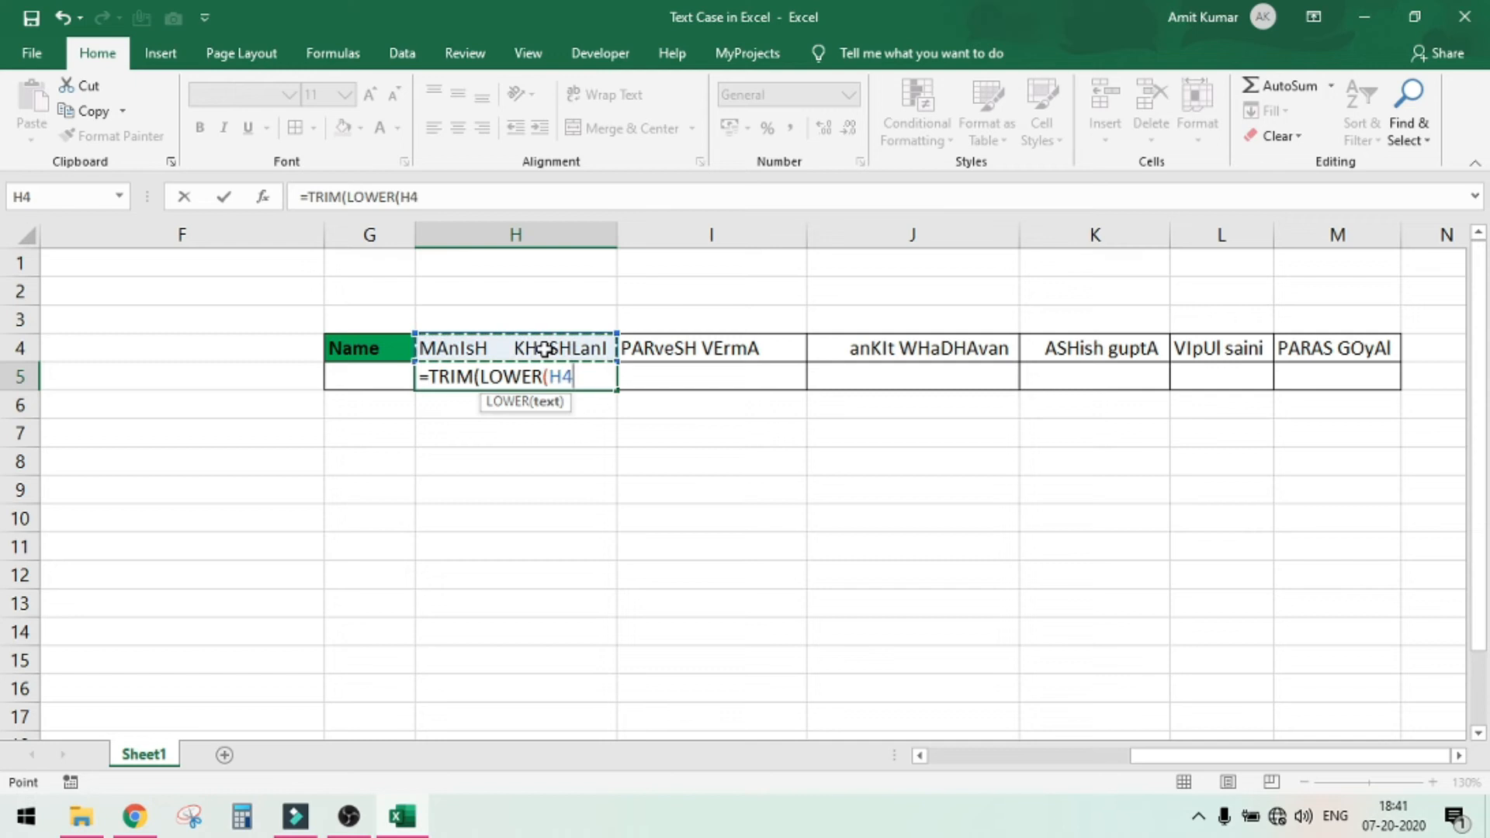
{"action": "type", "text": "))"}
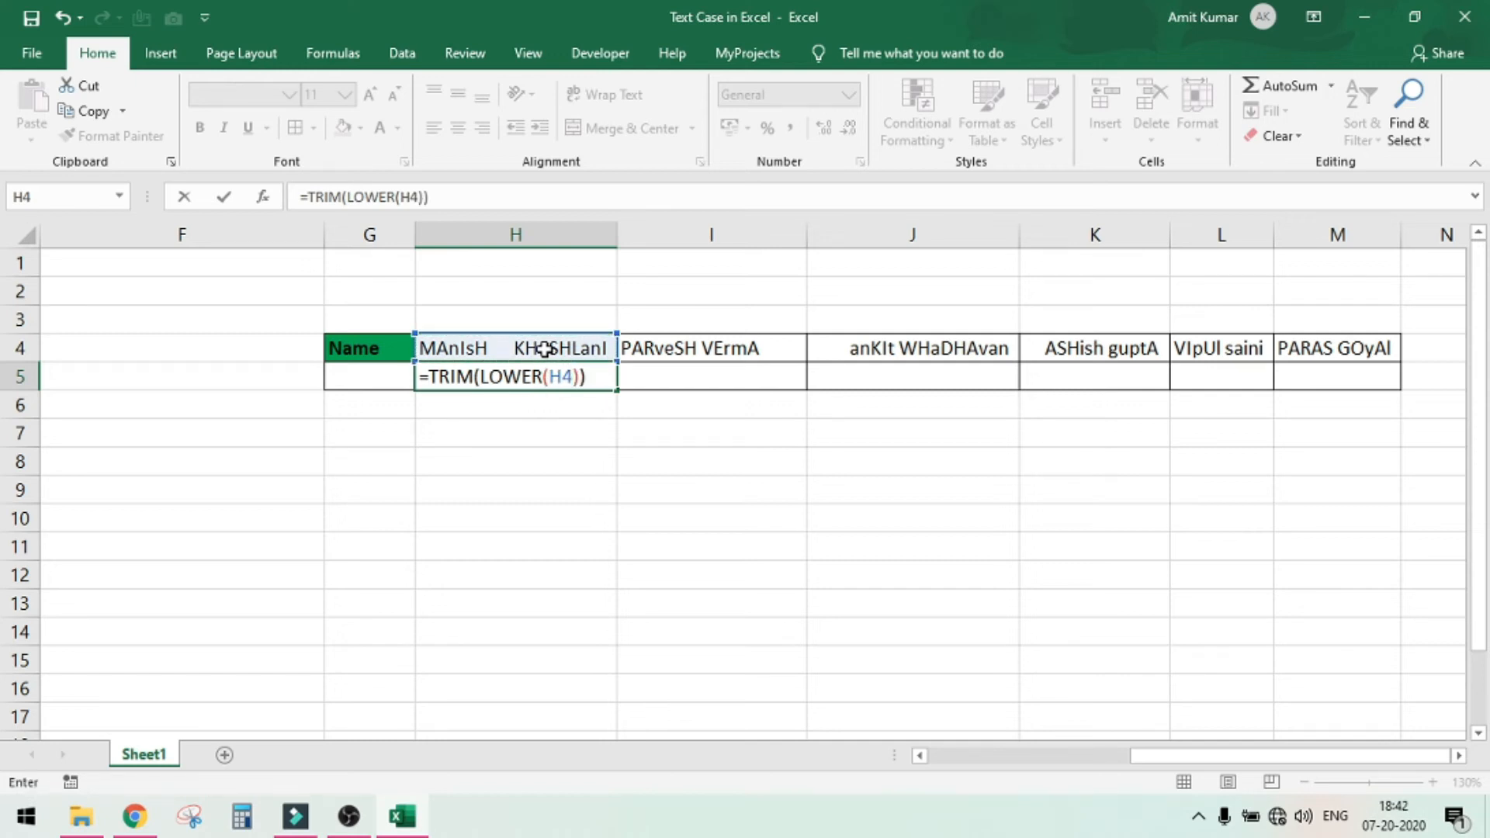
{"action": "key", "text": "ctrl+Return"}
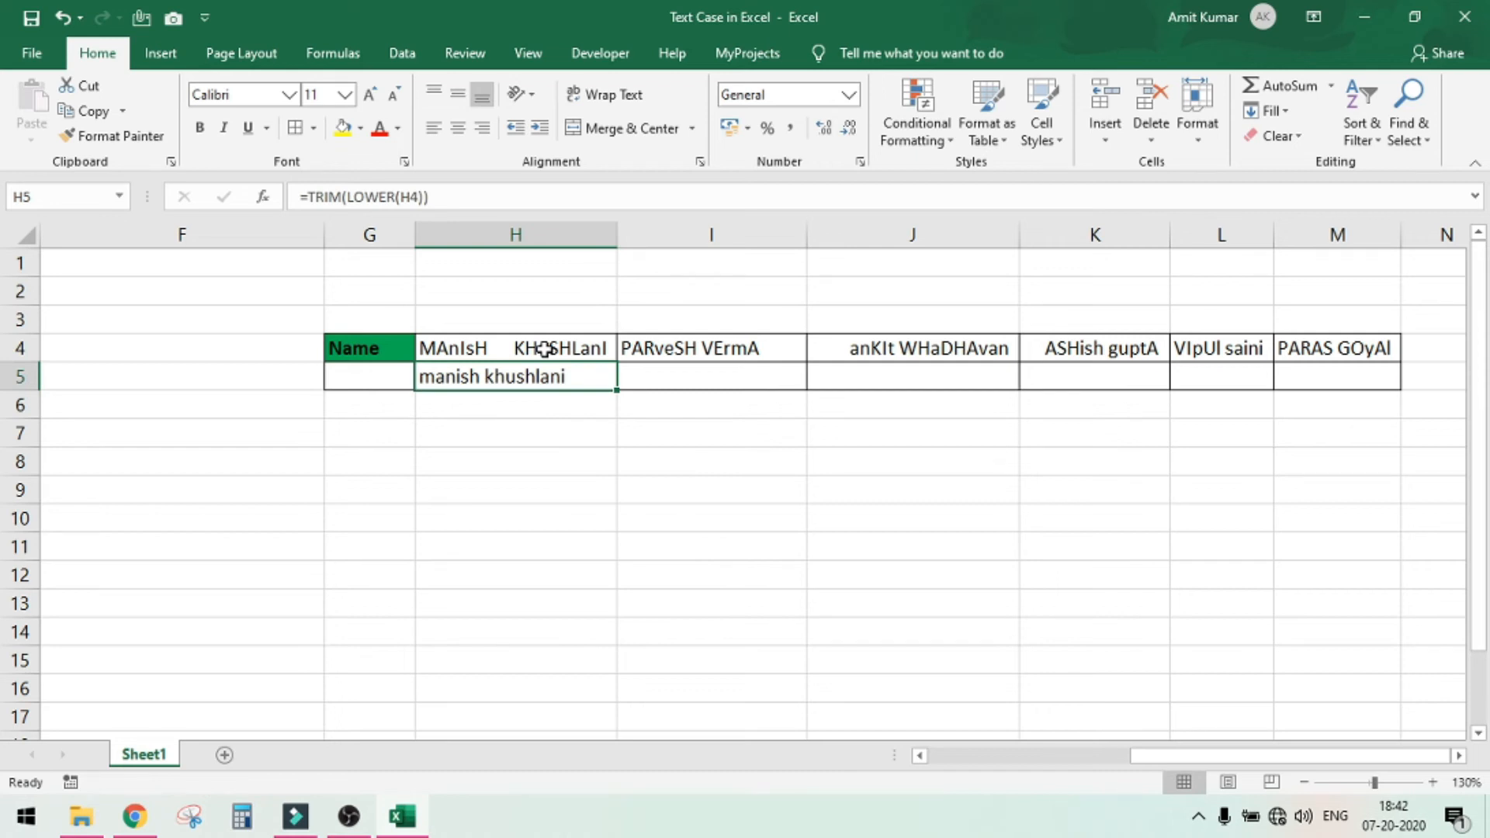
Select the range H5 to M5 and fill the TRIM and LOWER formula right across it
{"action": "key", "text": "shift+Right"}
{"action": "key", "text": "shift+Right"}
{"action": "key", "text": "shift+Right"}
{"action": "key", "text": "shift+Right"}
{"action": "key", "text": "shift+Right"}
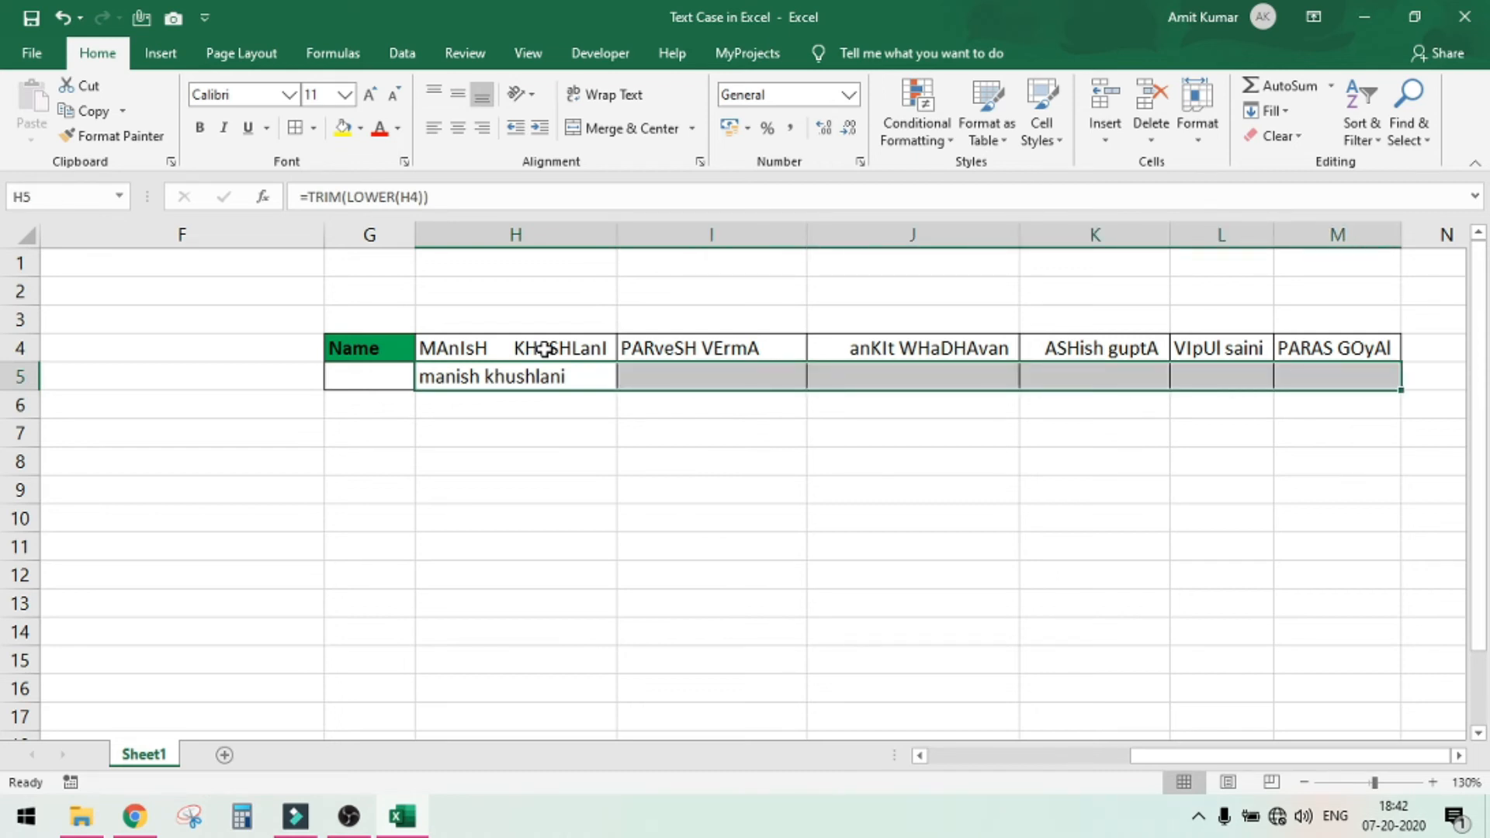
{"action": "key", "text": "ctrl+r"}
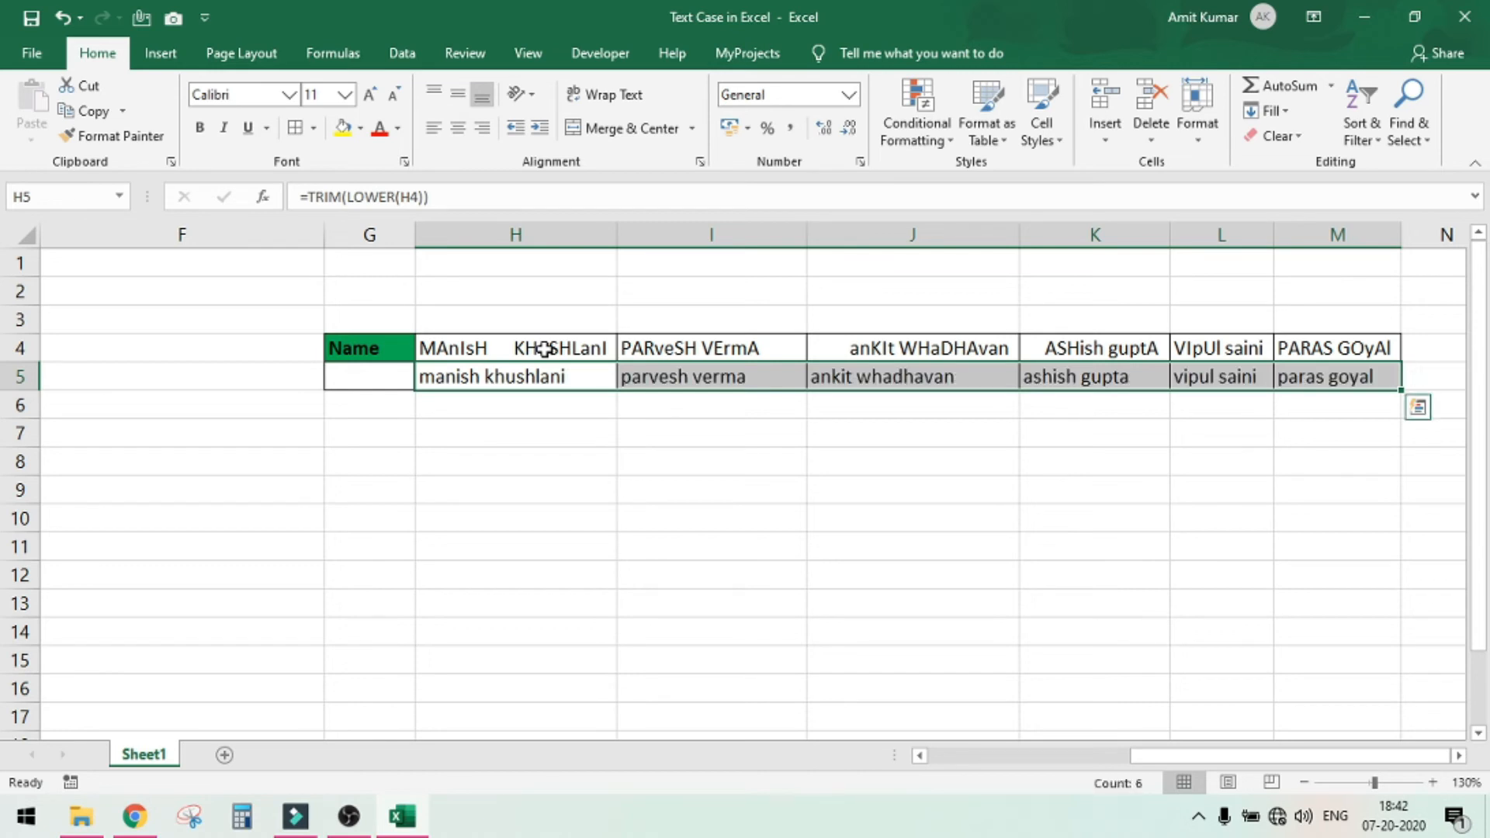
{"action": "key", "text": "Down"}
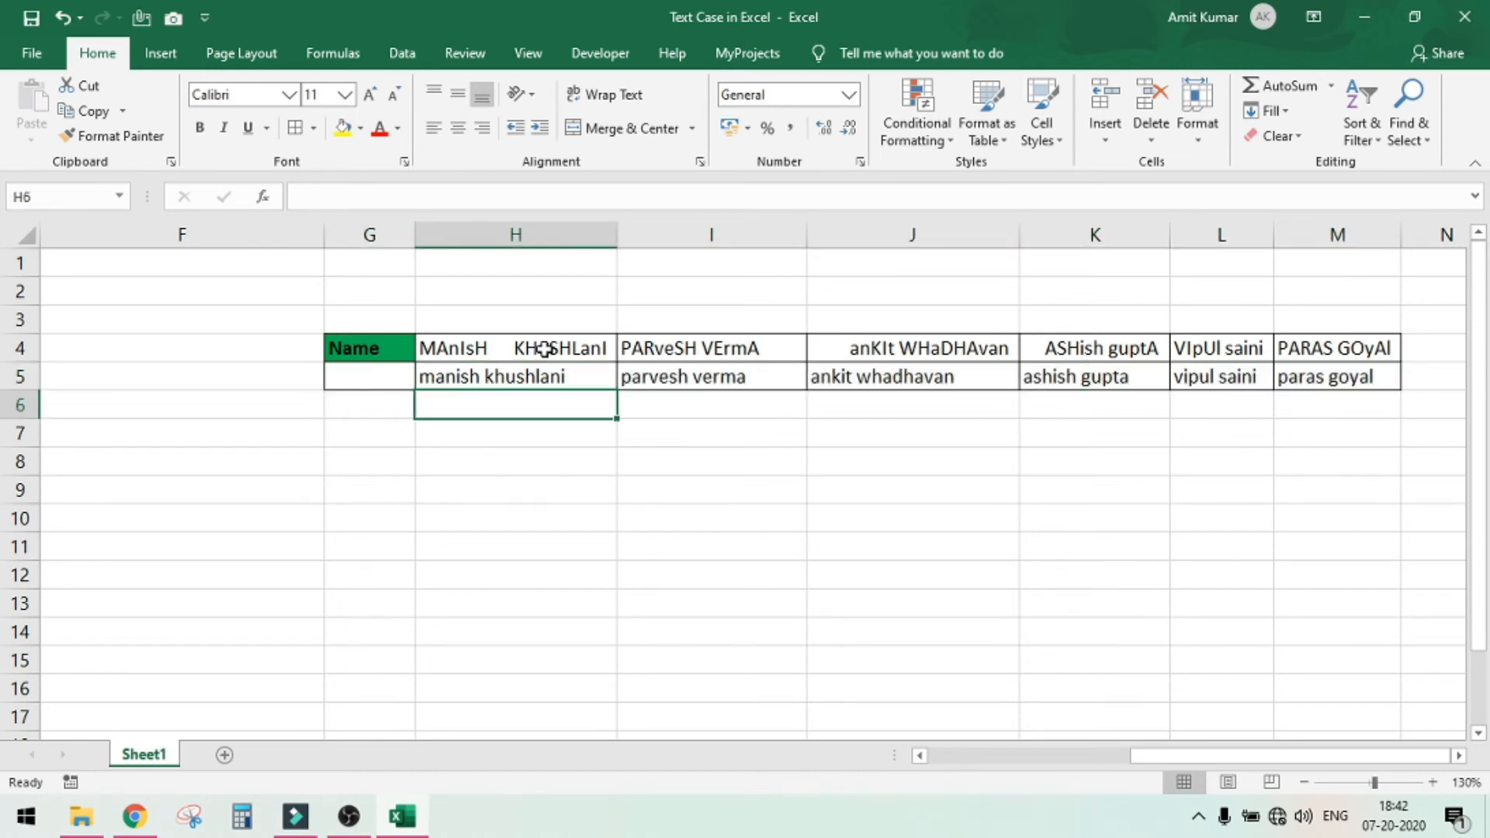
{"action": "key", "text": "Up"}
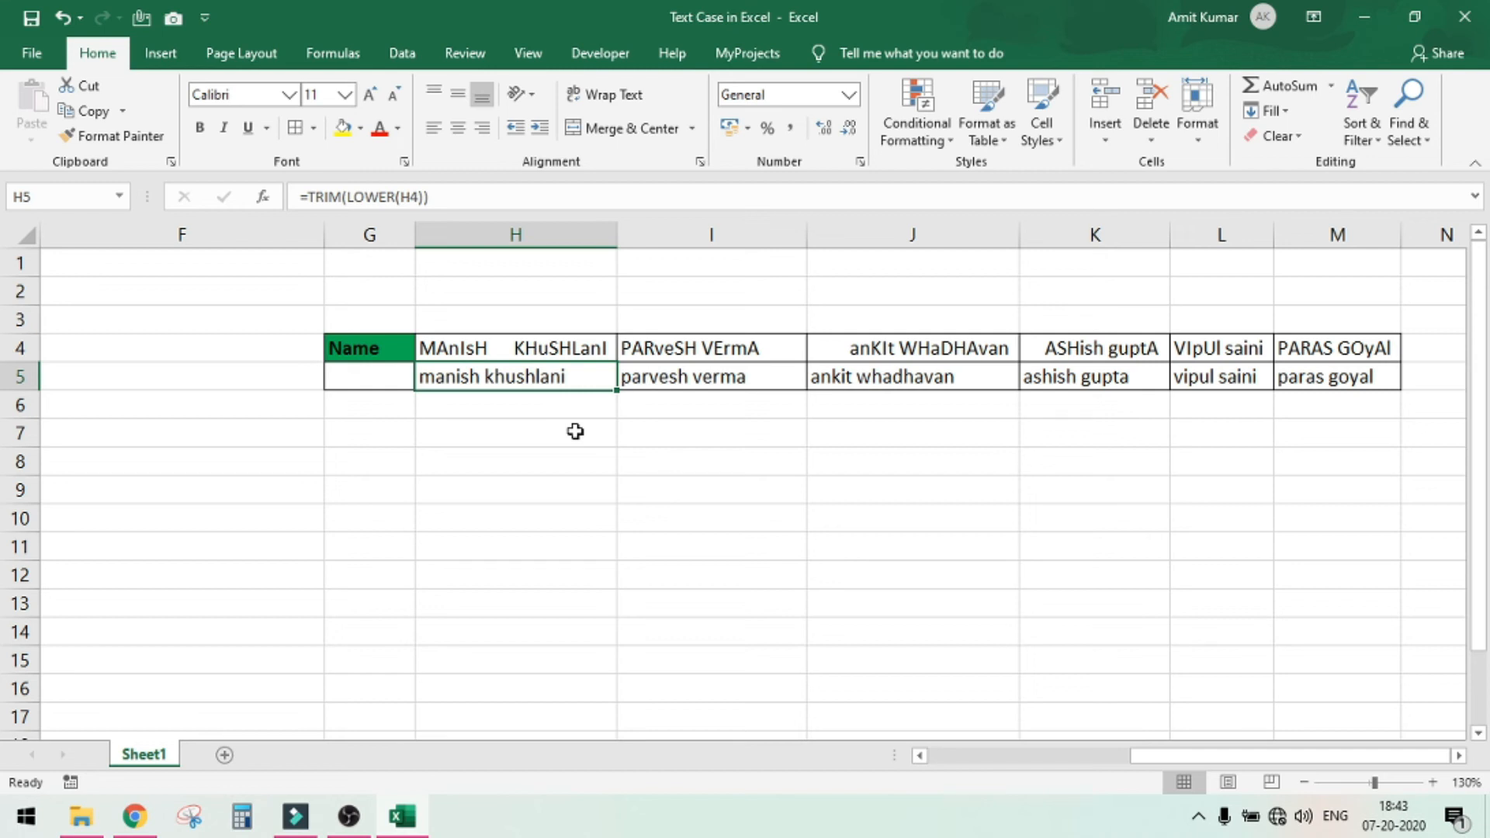
Replace the TRIM and LOWER formulas in the range H5 to M5 with their values by copying and pasting values in place
{"action": "key", "text": "shift+Right"}
{"action": "key", "text": "shift+Right"}
{"action": "key", "text": "shift+Right"}
{"action": "key", "text": "shift+Right"}
{"action": "key", "text": "shift+Right"}
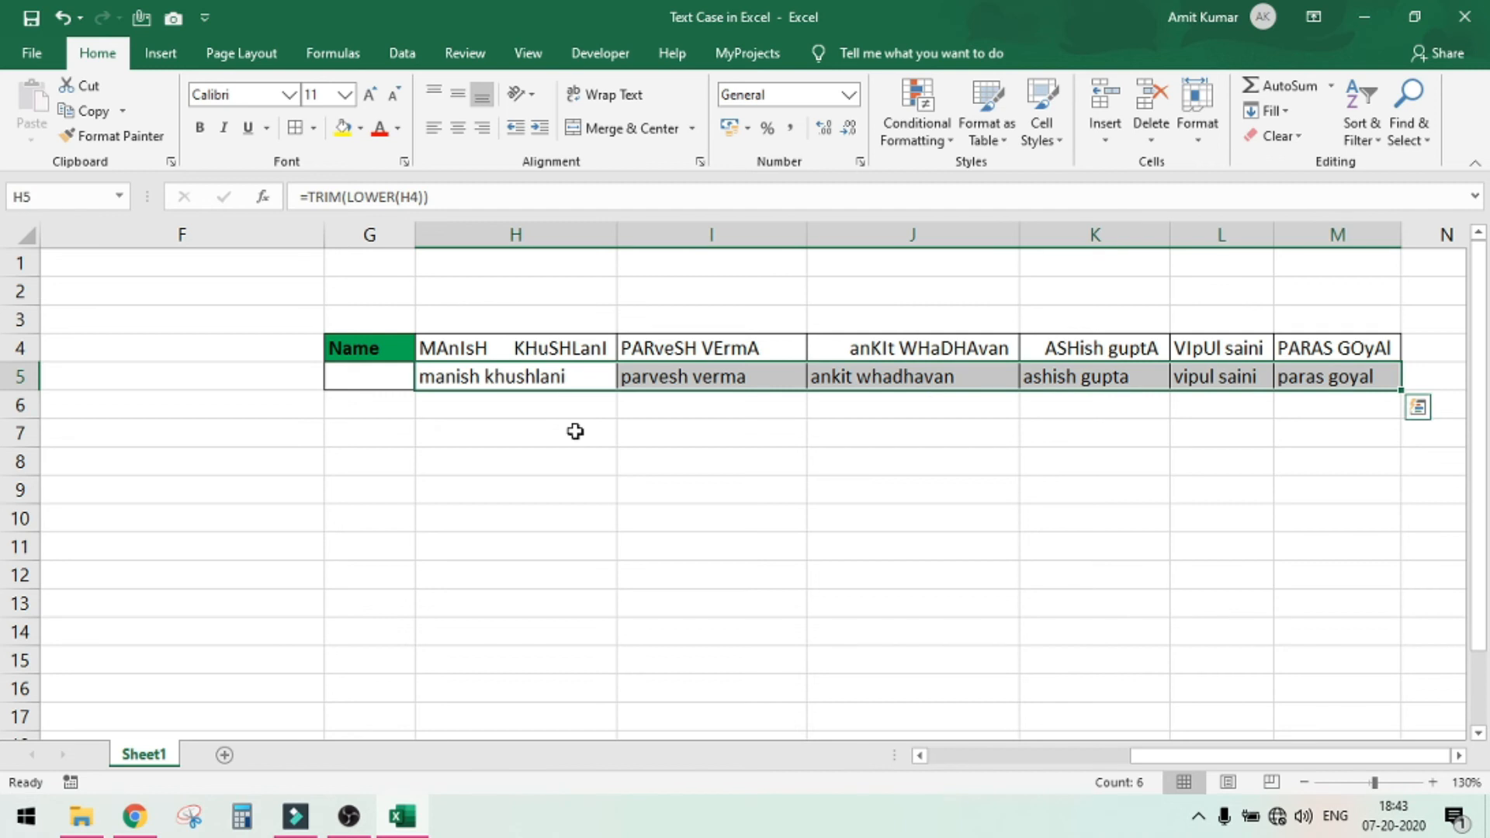
{"action": "key", "text": "ctrl+c"}
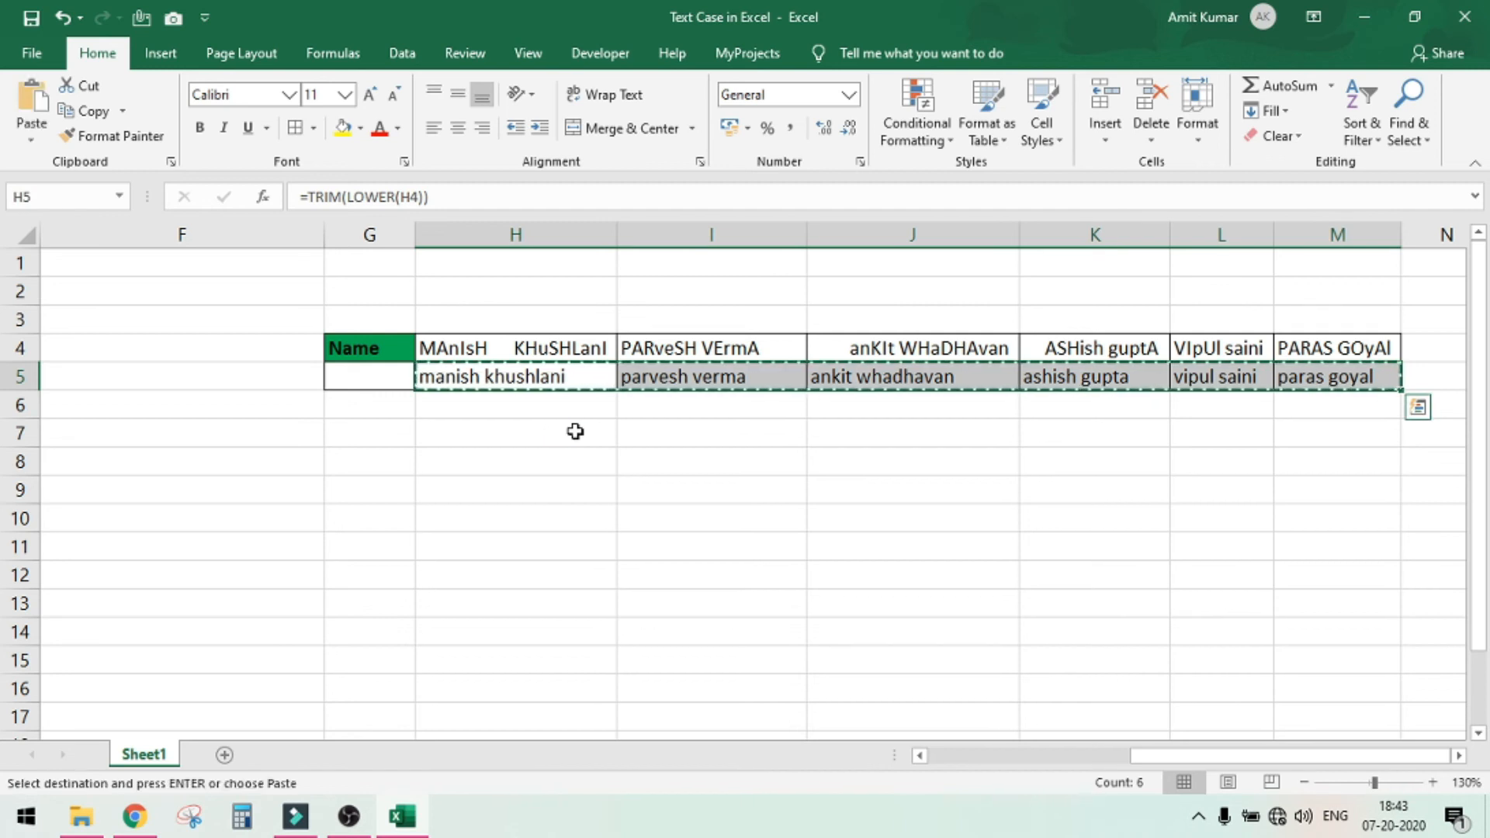
{"action": "right_click", "coordinate": [547, 390]}
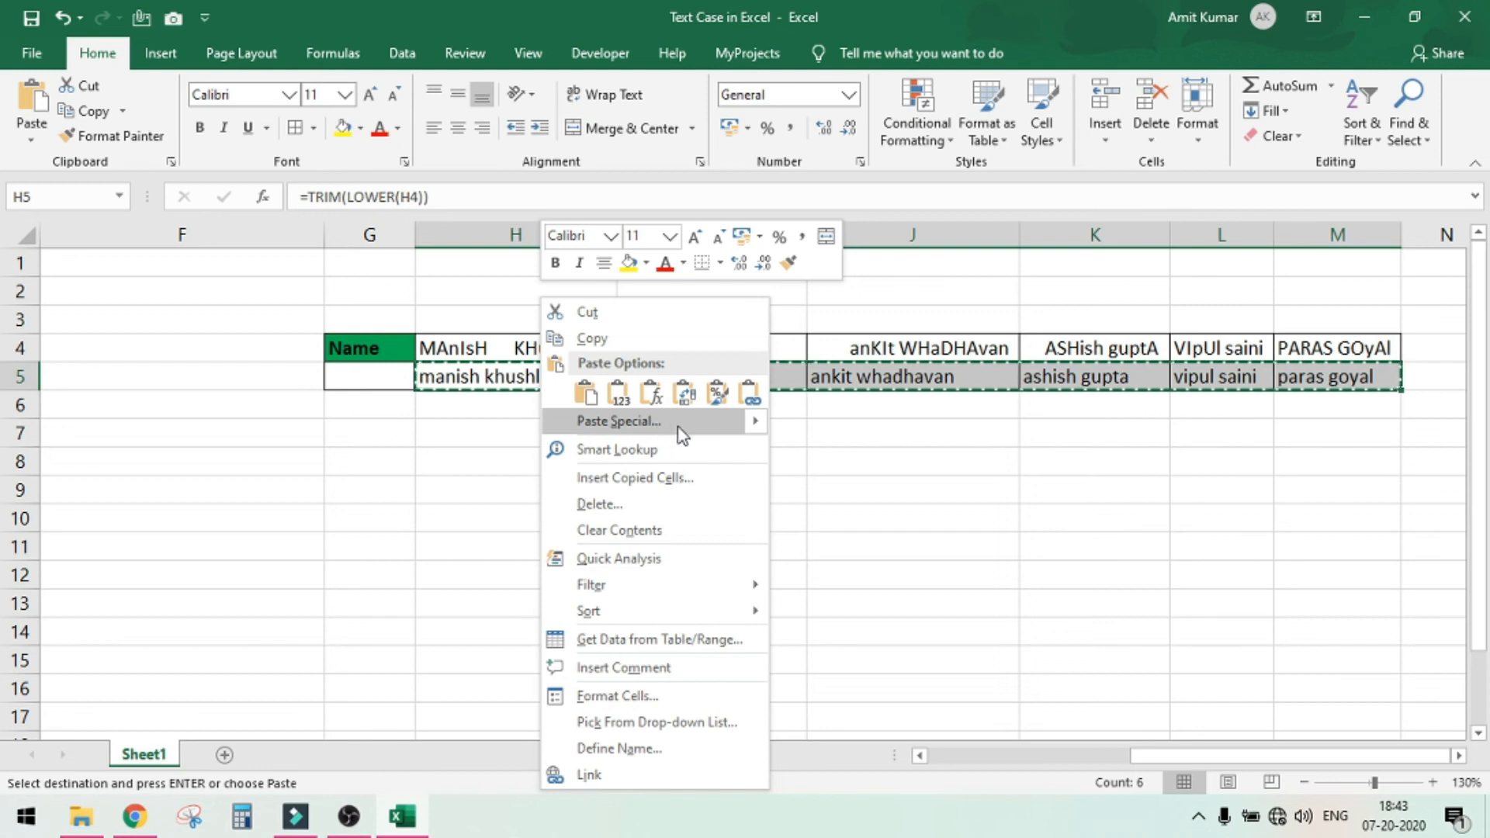
{"action": "mouse_move", "coordinate": [752, 427]}
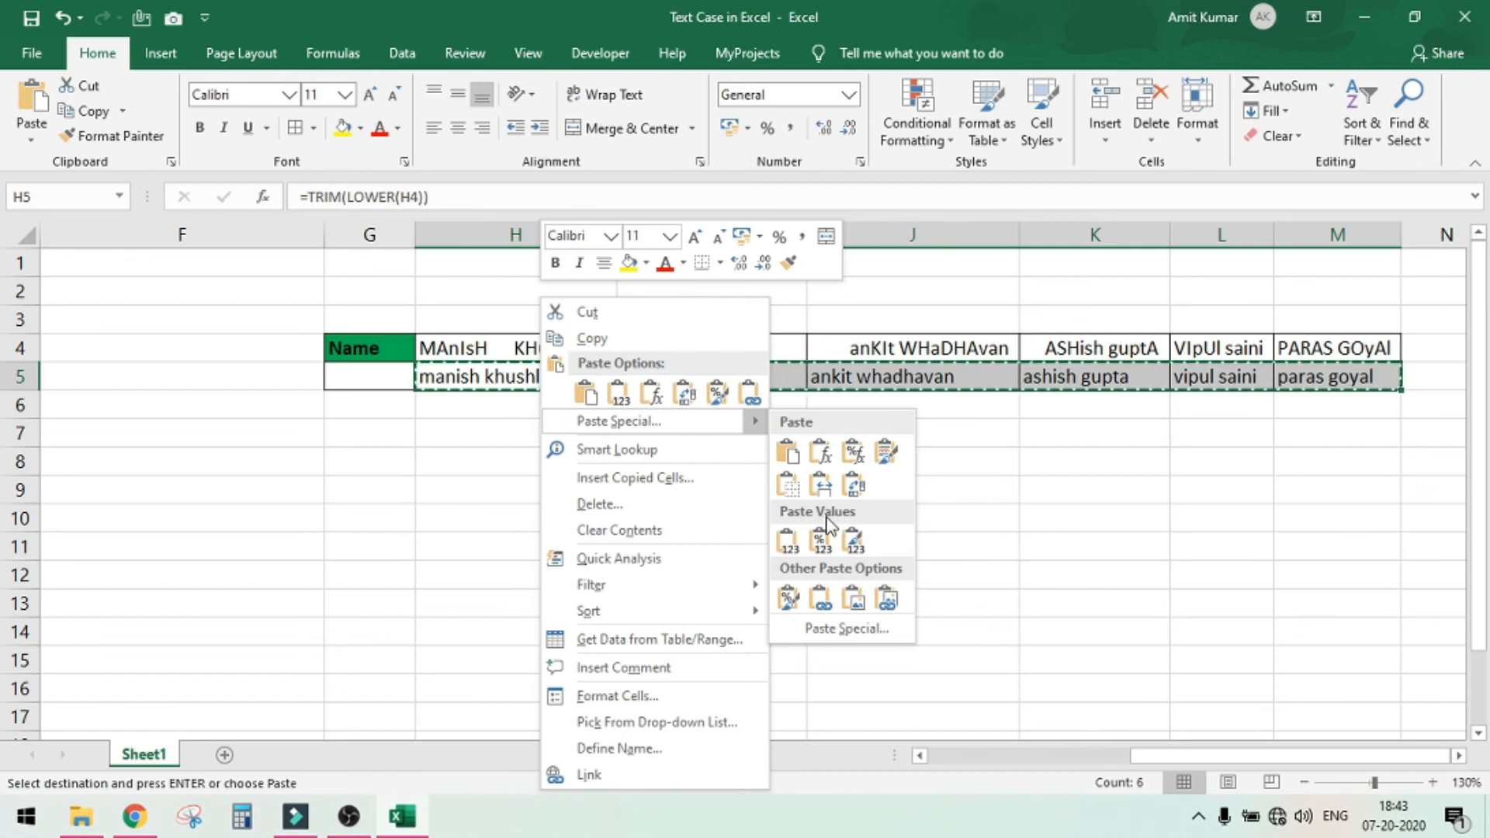
{"action": "left_click", "coordinate": [787, 543]}
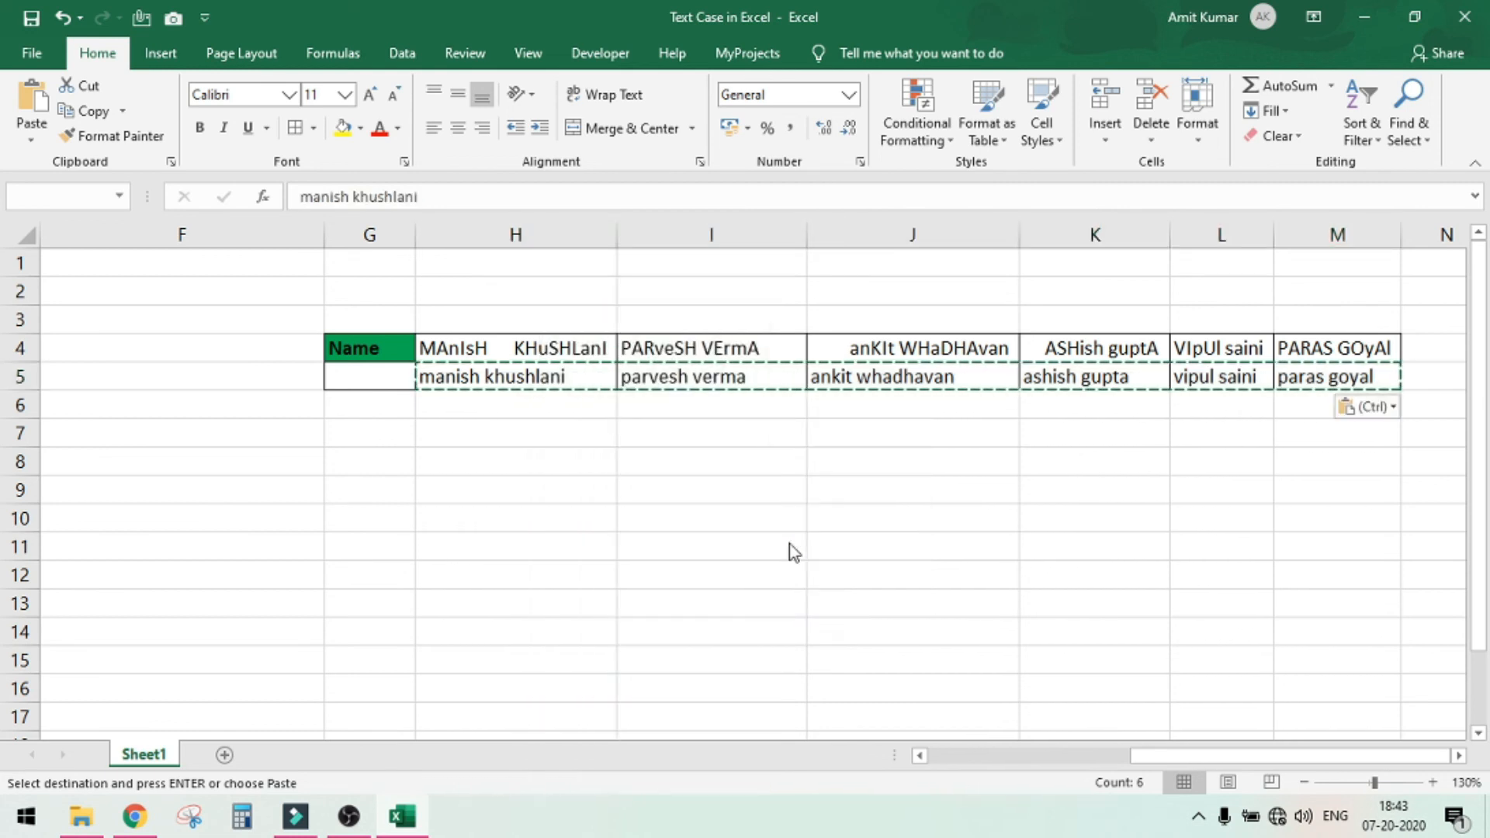
{"action": "left_click", "coordinate": [479, 378]}
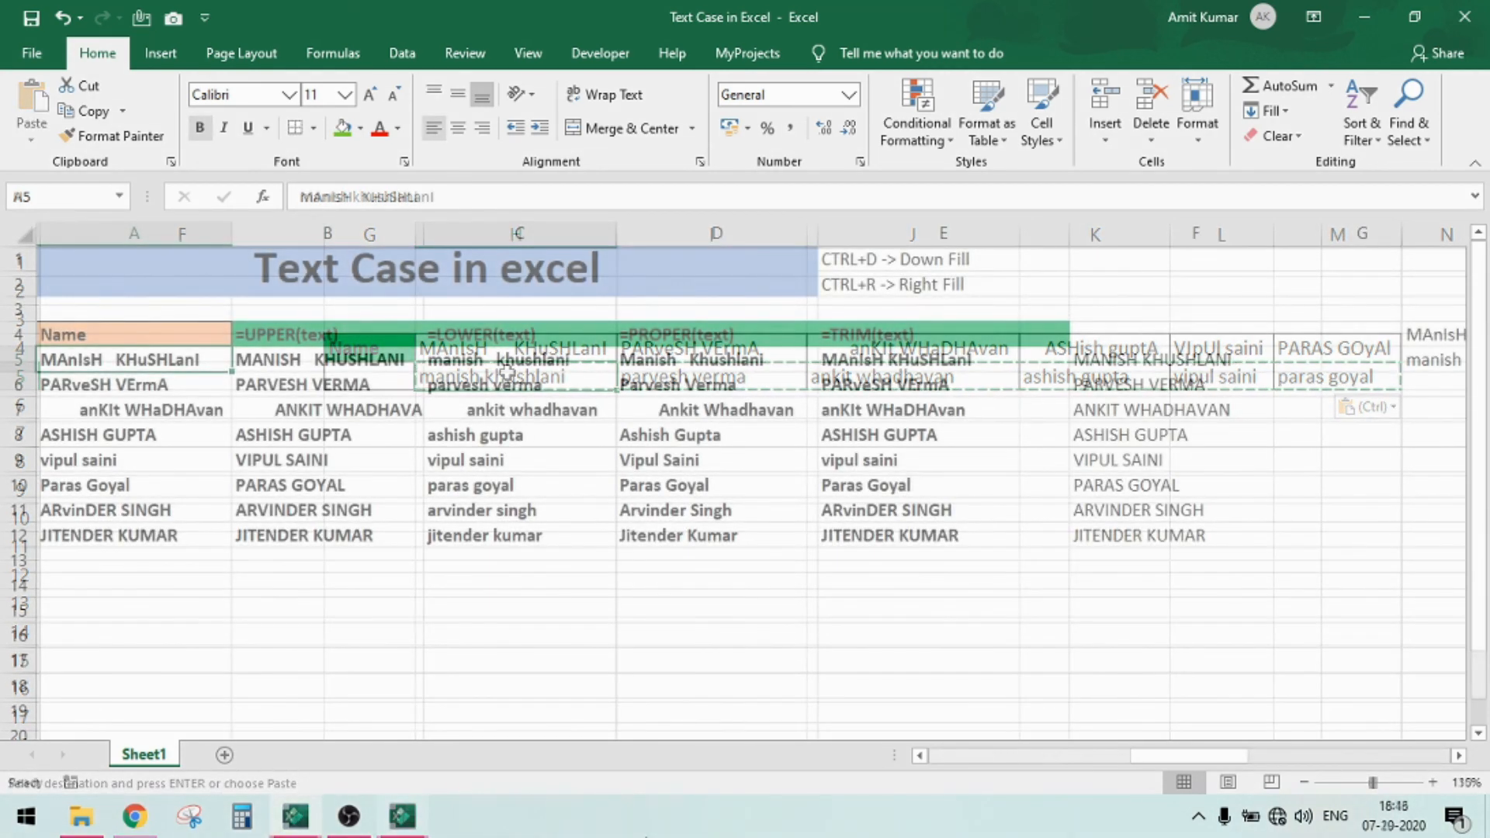
{"action": "left_click", "coordinate": [427, 477]}
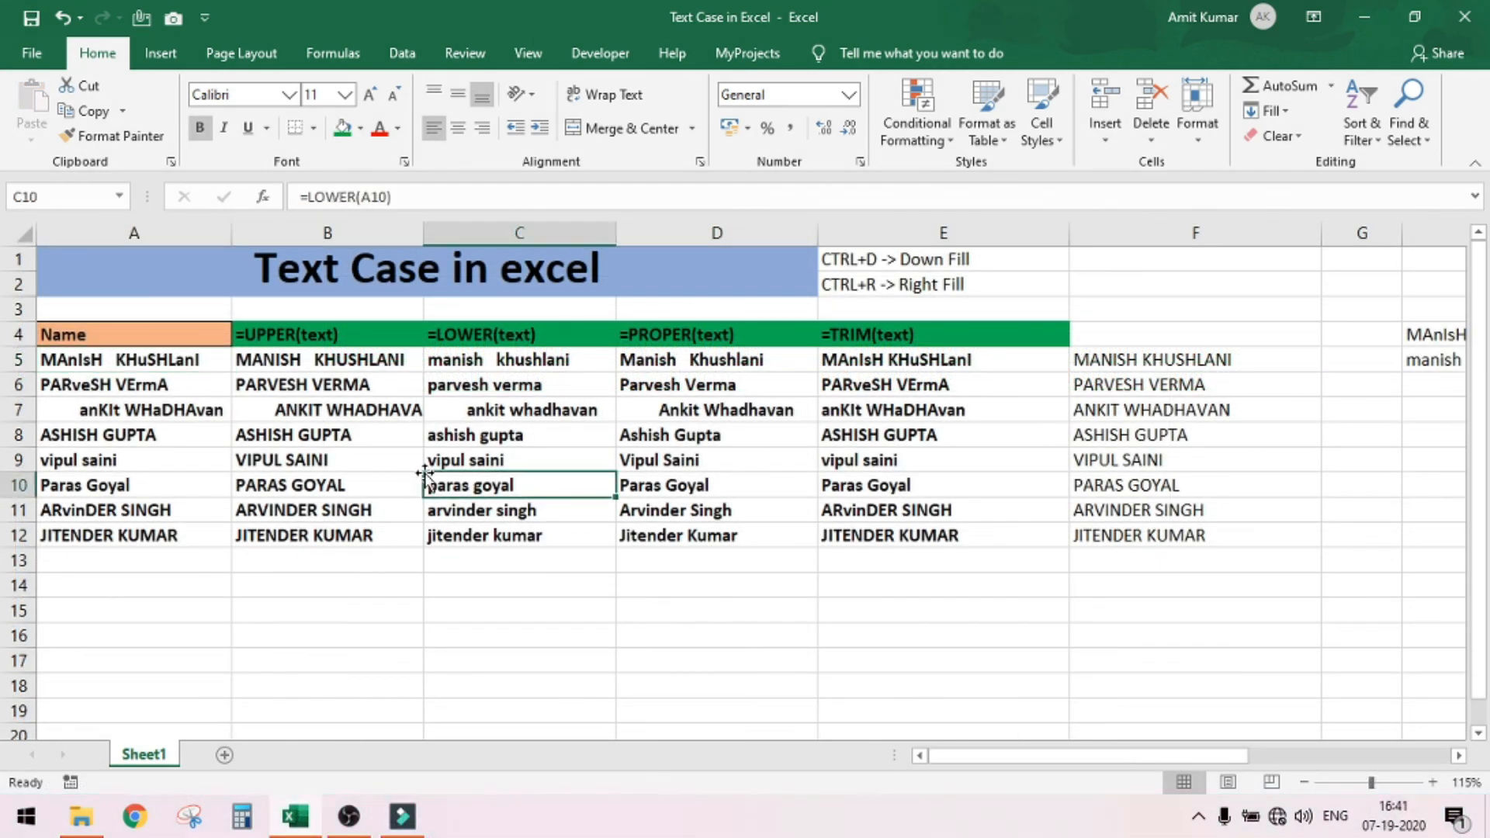